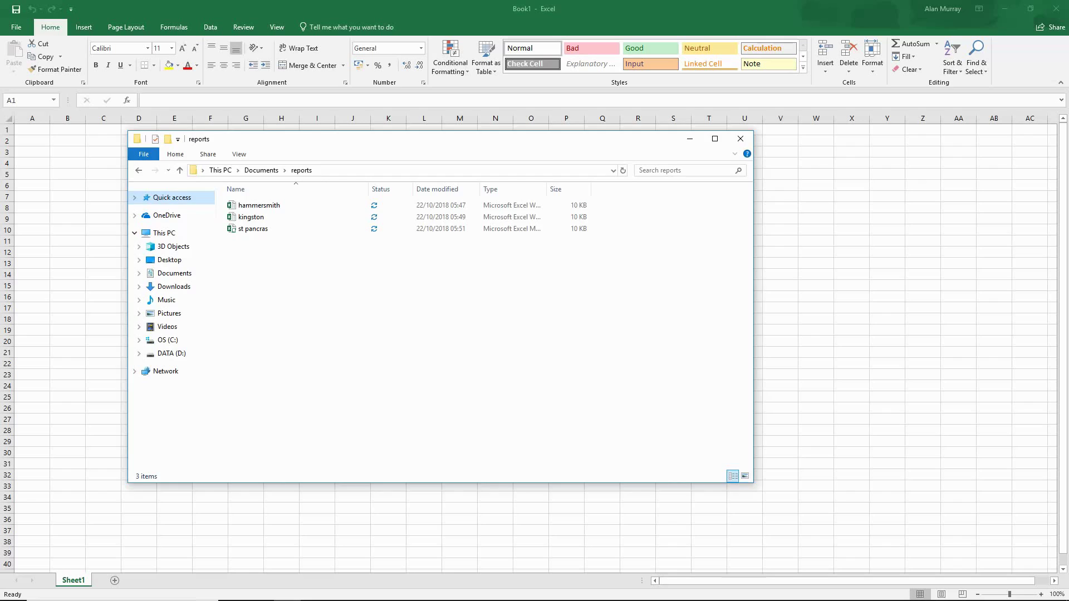
Close the reports folder window and start a Get Data > From Folder import
{"action": "key", "text": "alt+F4"}
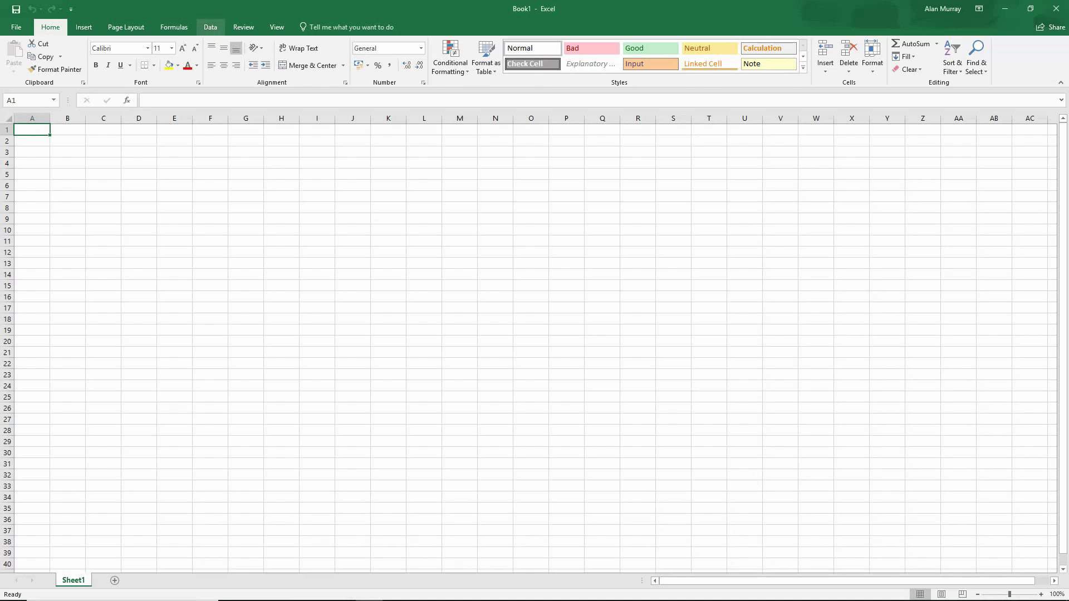
{"action": "left_click", "coordinate": [210, 27]}
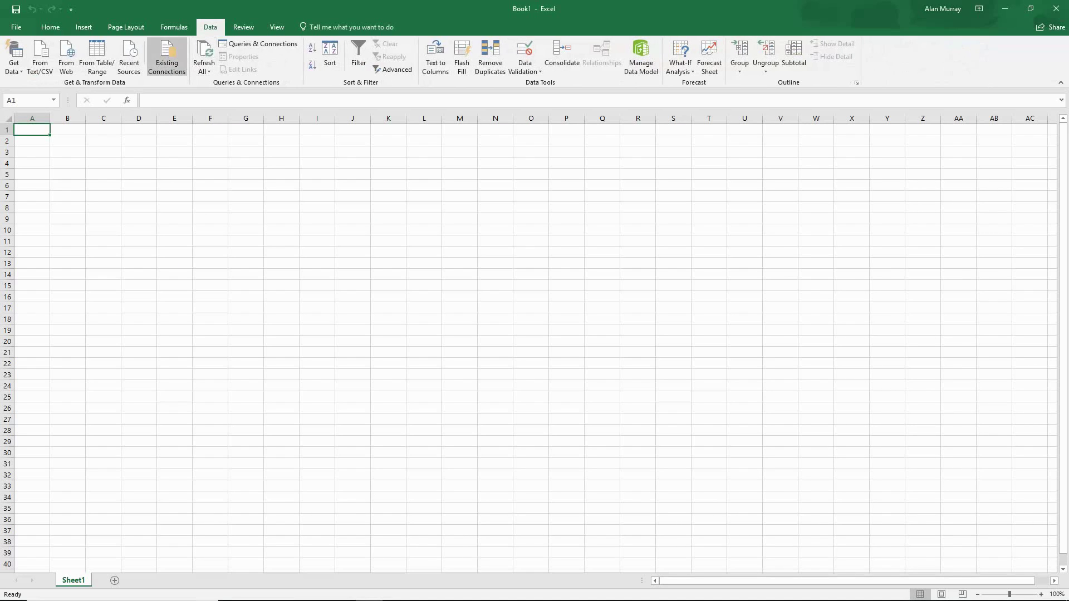
{"action": "left_click", "coordinate": [14, 58]}
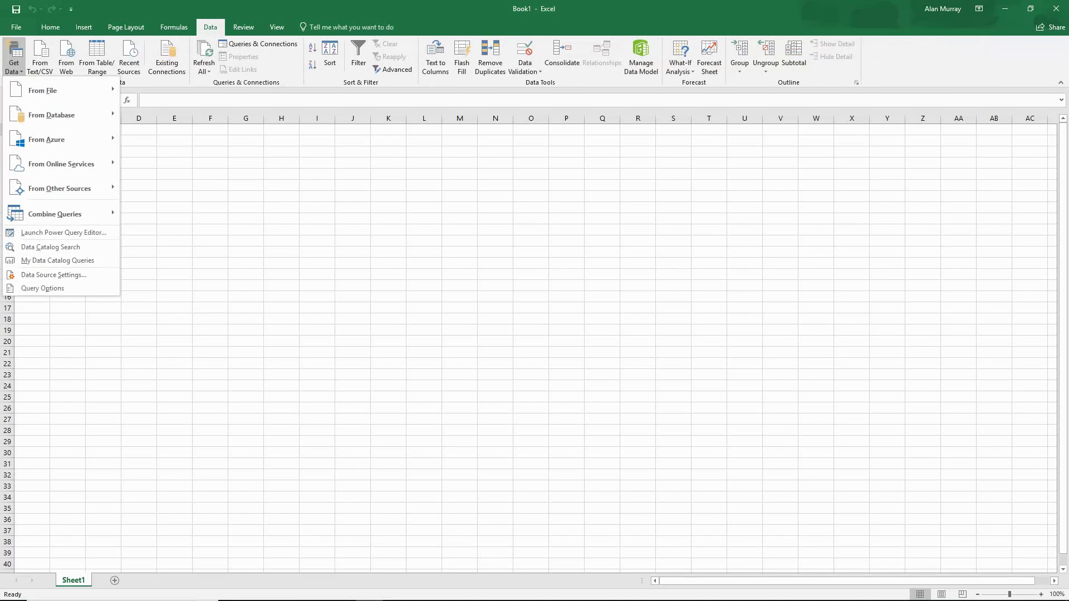
{"action": "mouse_move", "coordinate": [56, 90]}
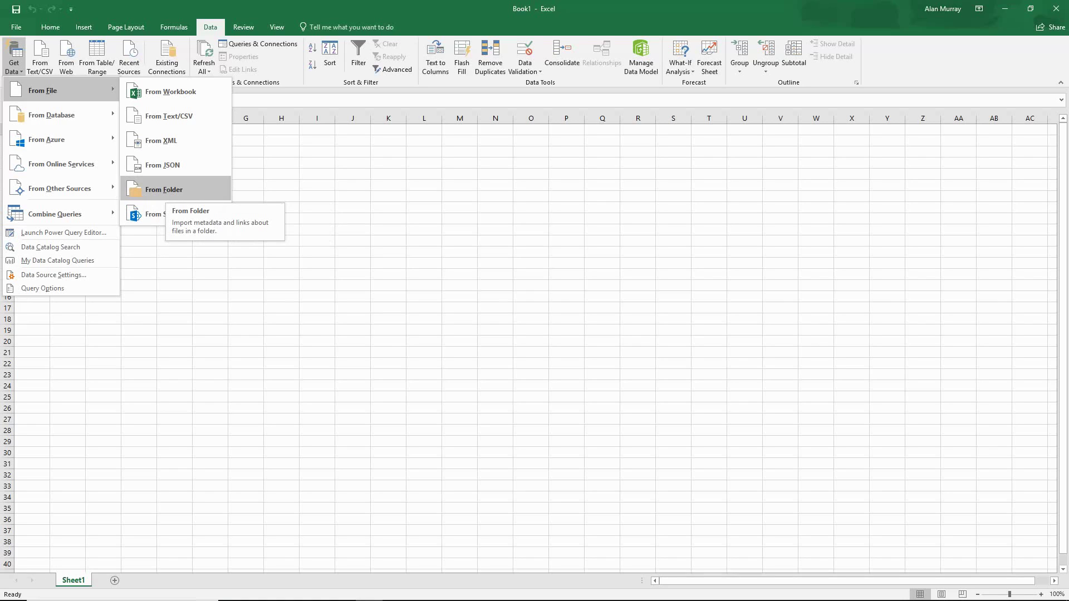
{"action": "key", "text": "Return"}
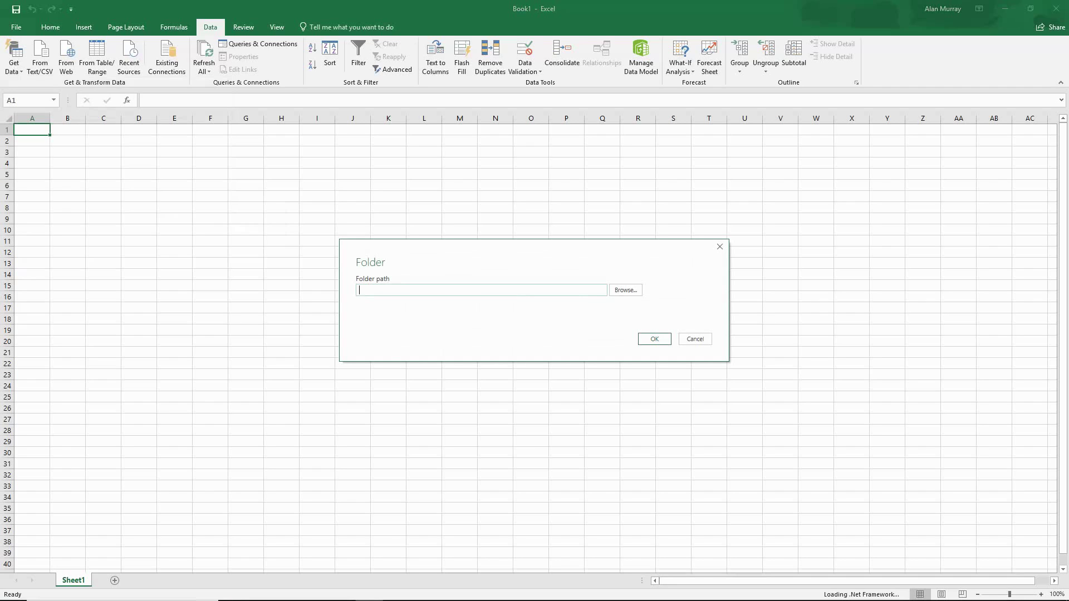
Choose Libraries > Documents > reports as the folder path and load its file list
{"action": "left_click", "coordinate": [625, 291]}
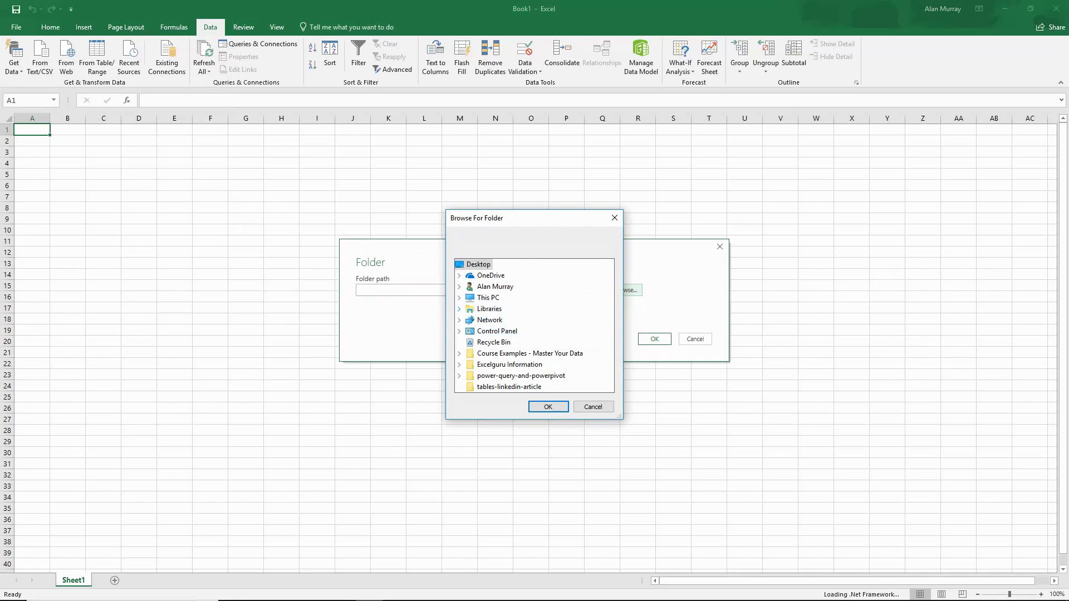
{"action": "left_click", "coordinate": [460, 309]}
{"action": "double_click", "coordinate": [504, 331]}
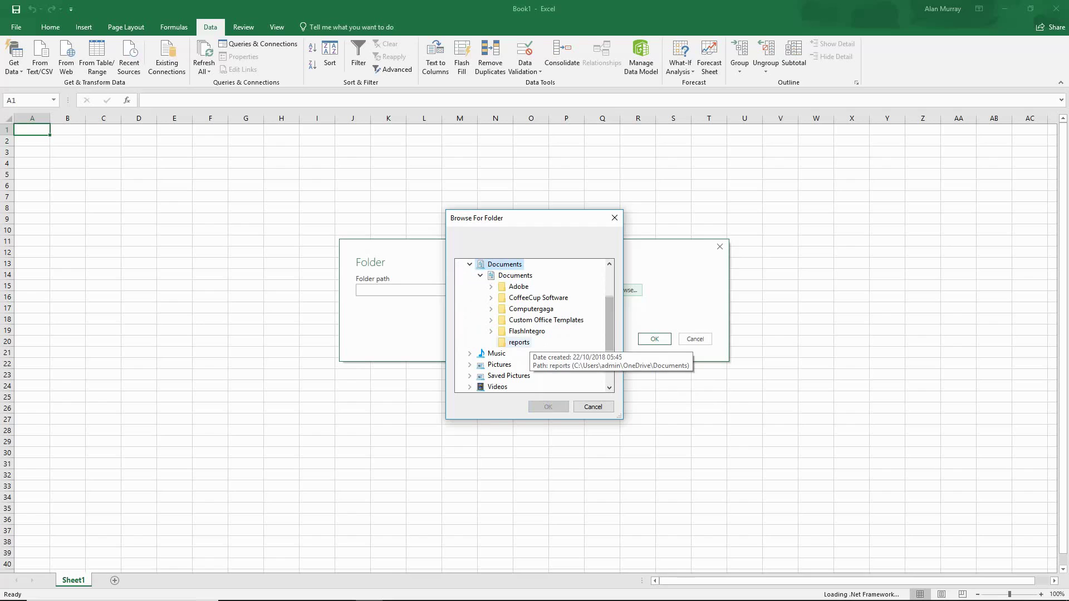
{"action": "left_click", "coordinate": [519, 342]}
{"action": "key", "text": "Return"}
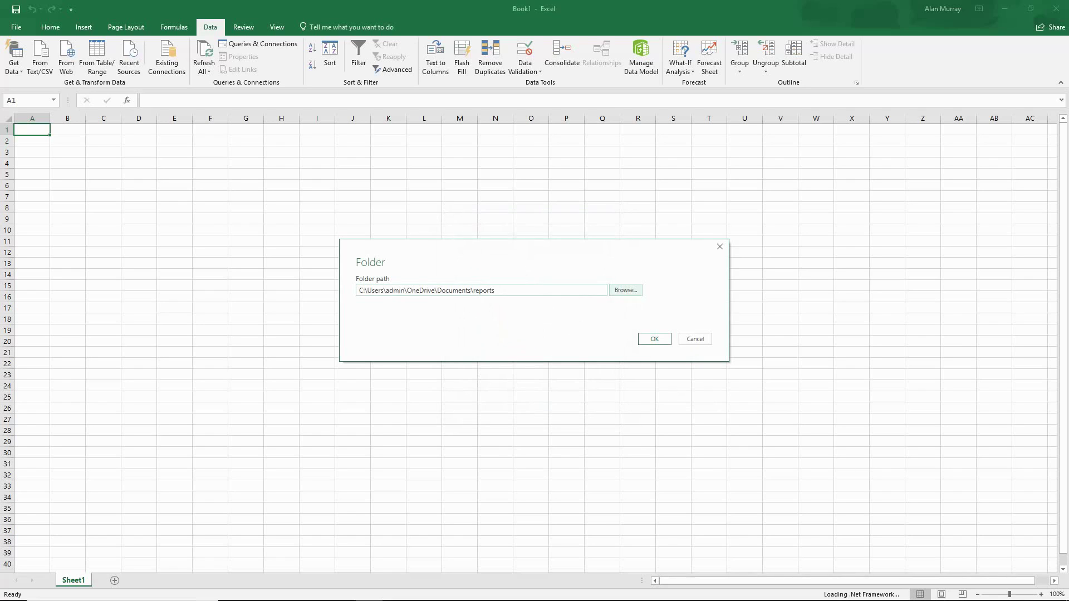
{"action": "key", "text": "Return"}
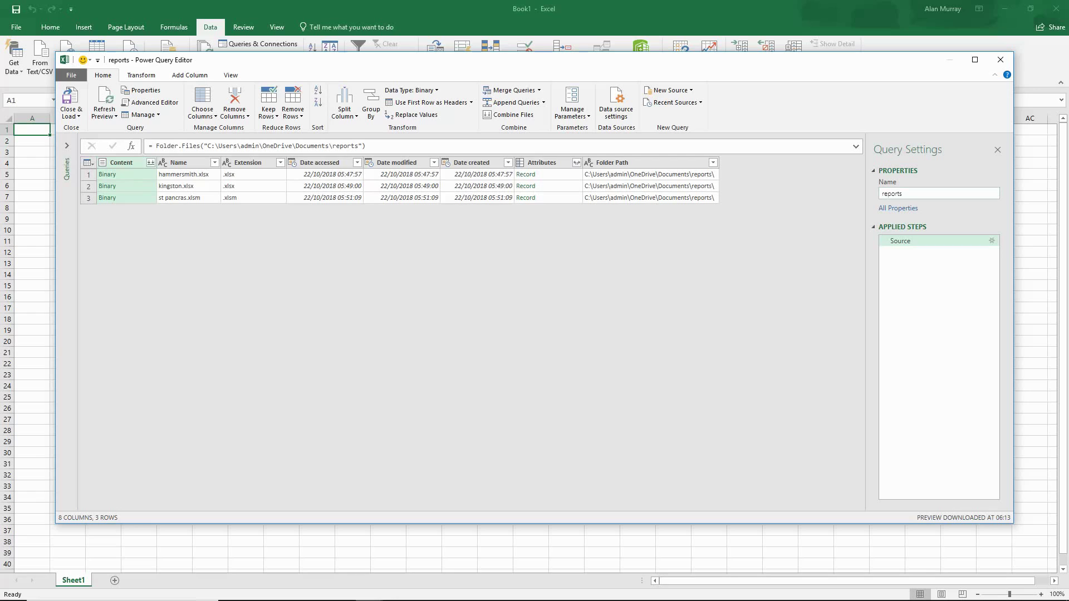
Keep the query name 'reports' and combine the files in the Content column
{"action": "left_click_drag", "start_coordinate": [903, 194], "coordinate": [884, 194]}
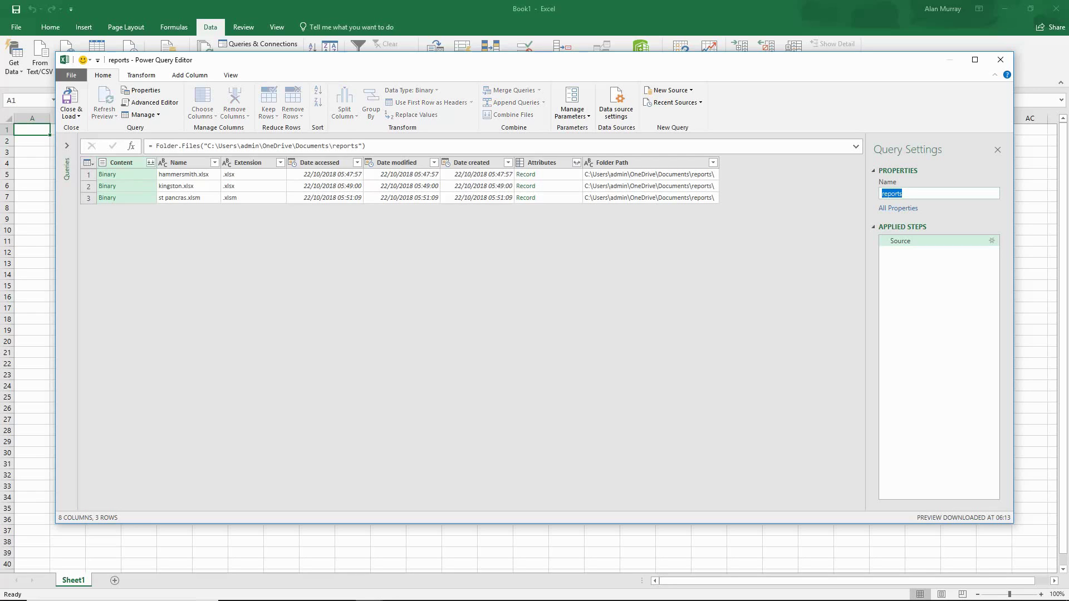
{"action": "key", "text": "Return"}
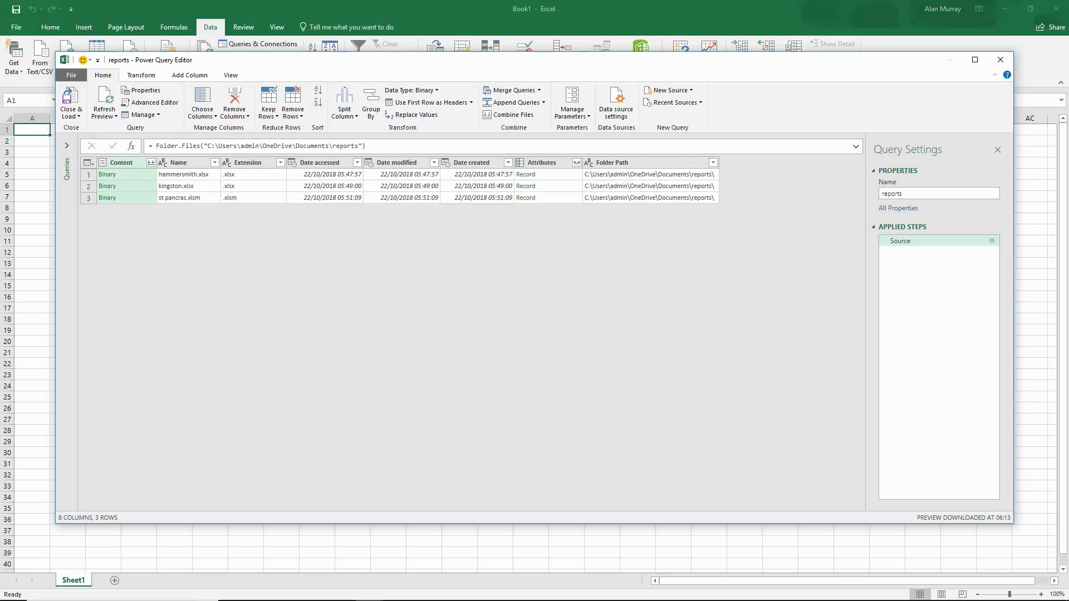
{"action": "key", "text": "super+plus"}
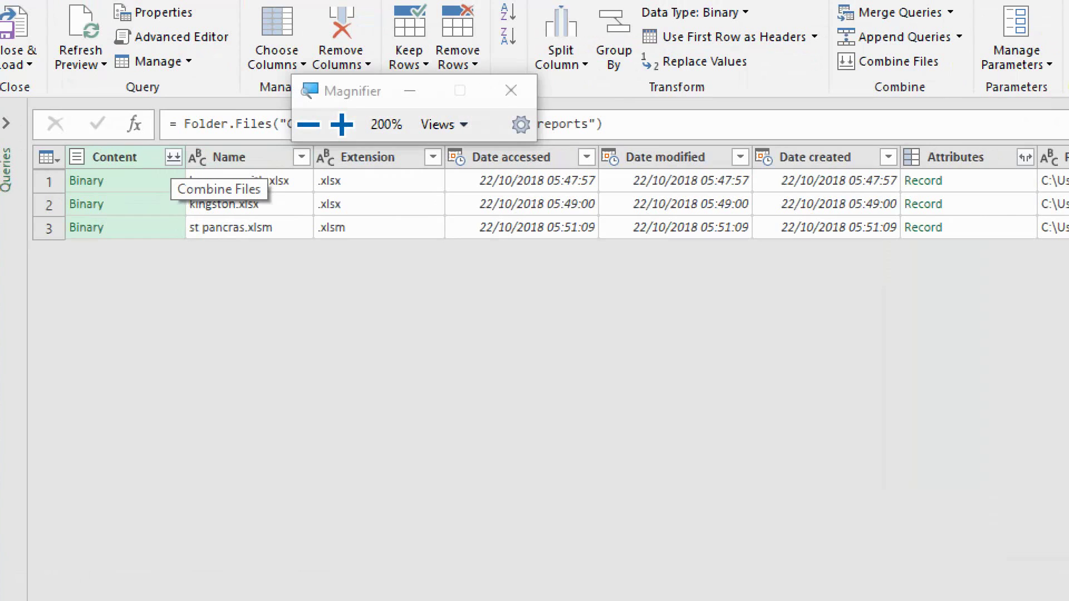
{"action": "left_click", "coordinate": [173, 157]}
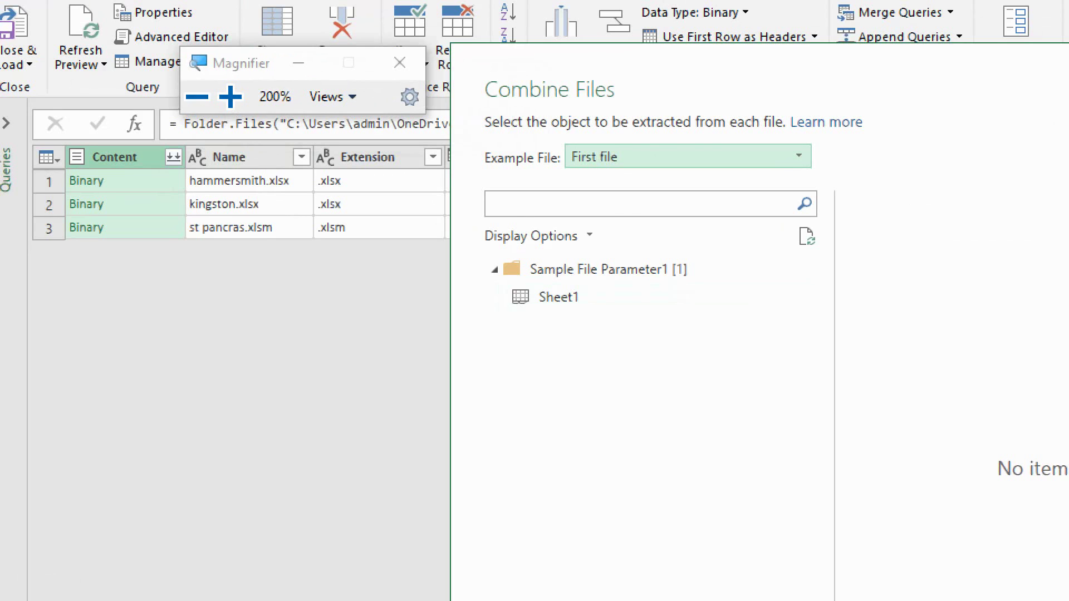
Keep First file as the example file and preview its Sheet1 table
{"action": "key", "text": "super+minus"}
{"action": "key", "text": "super+Escape"}
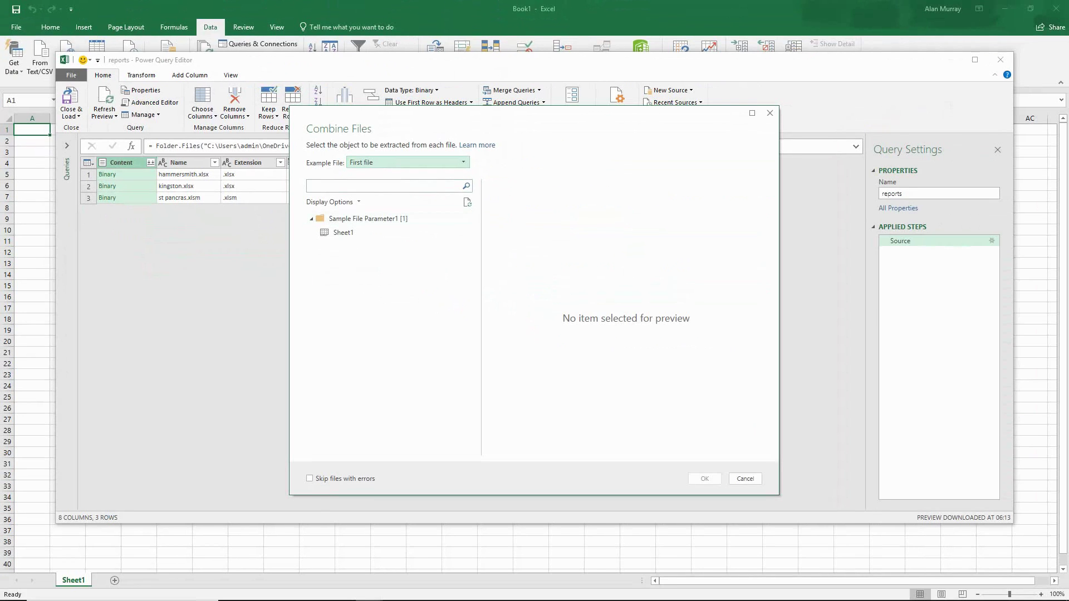
{"action": "key", "text": "alt+Down"}
{"action": "key", "text": "Down"}
{"action": "key", "text": "Down"}
{"action": "key", "text": "Down"}
{"action": "key", "text": "Up"}
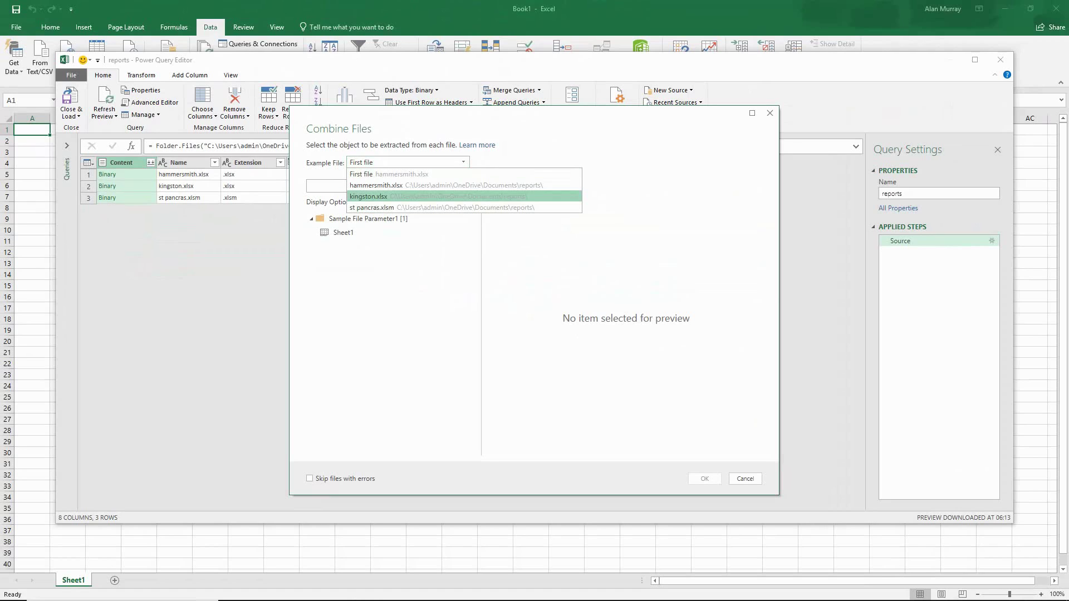
{"action": "key", "text": "Up"}
{"action": "key", "text": "Escape"}
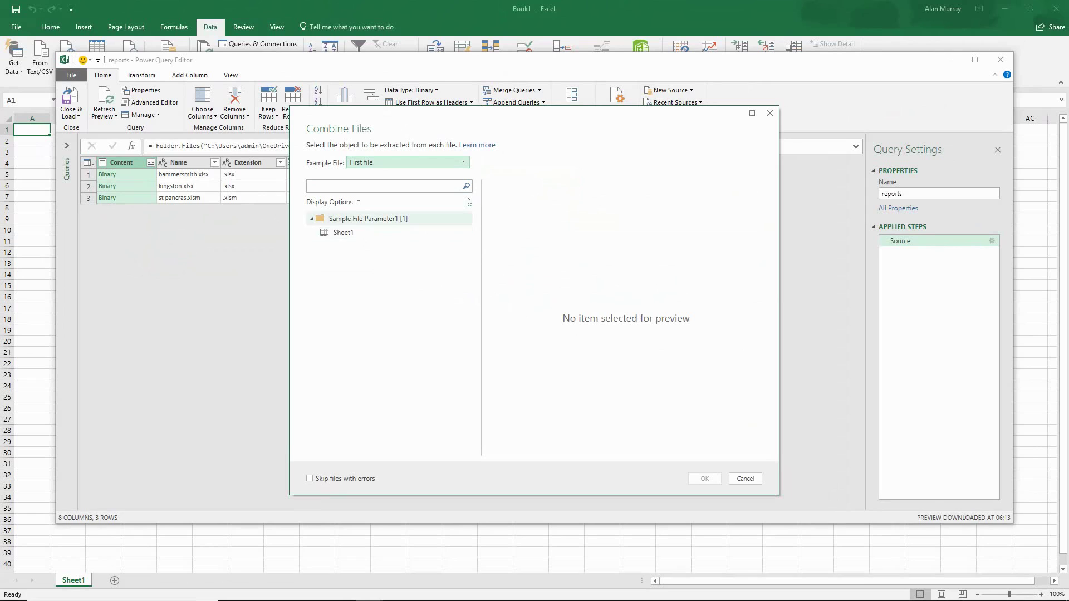
{"action": "left_click", "coordinate": [351, 233]}
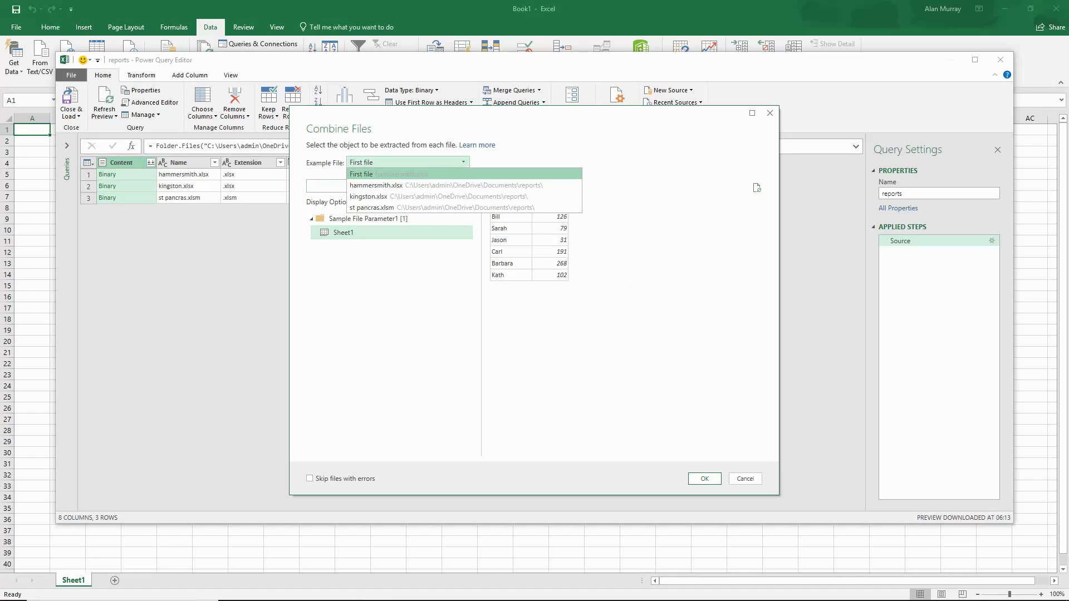
Try kingston.xlsx as the example file, then switch back to First file
{"action": "key", "text": "Down"}
{"action": "key", "text": "Down"}
{"action": "key", "text": "Return"}
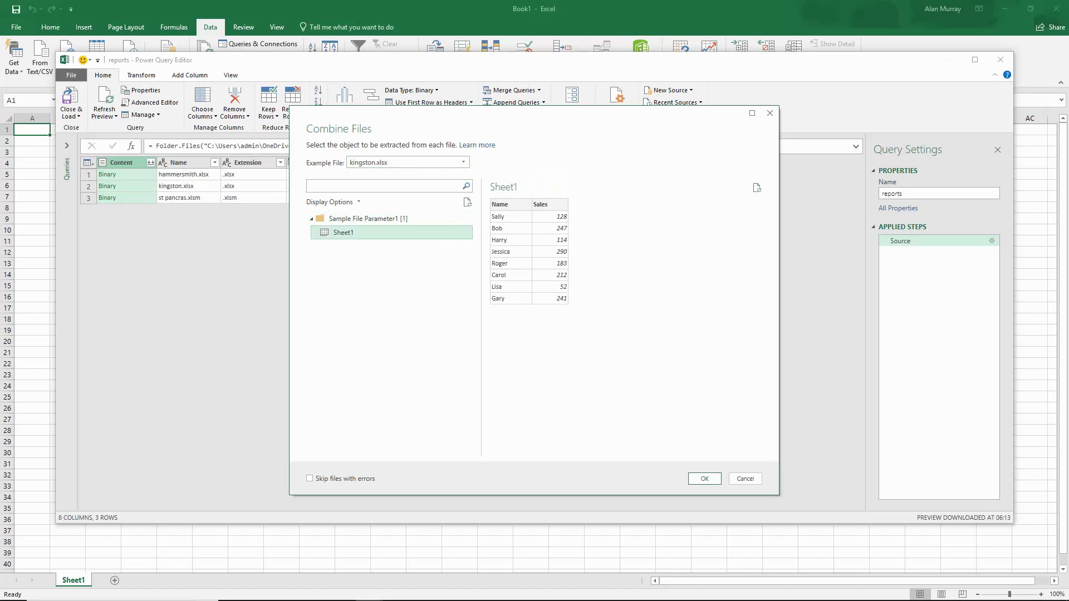
{"action": "key", "text": "alt+Down"}
{"action": "key", "text": "Up"}
{"action": "key", "text": "Up"}
{"action": "key", "text": "Return"}
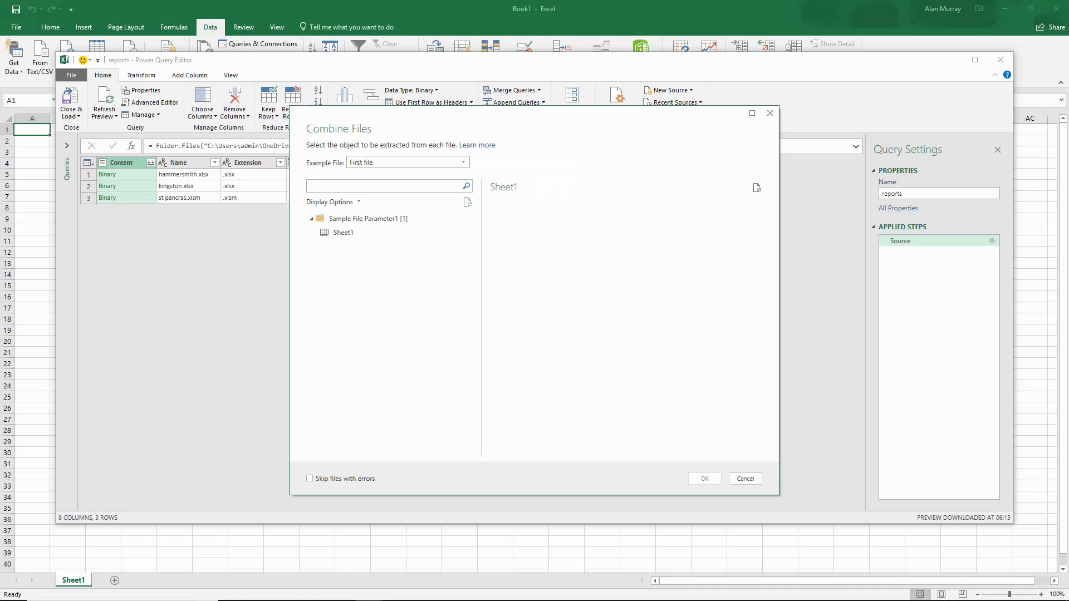
Combine Sheet1 from every file into a 19-row Source.Name, Name, Sales table
{"action": "left_click", "coordinate": [343, 233]}
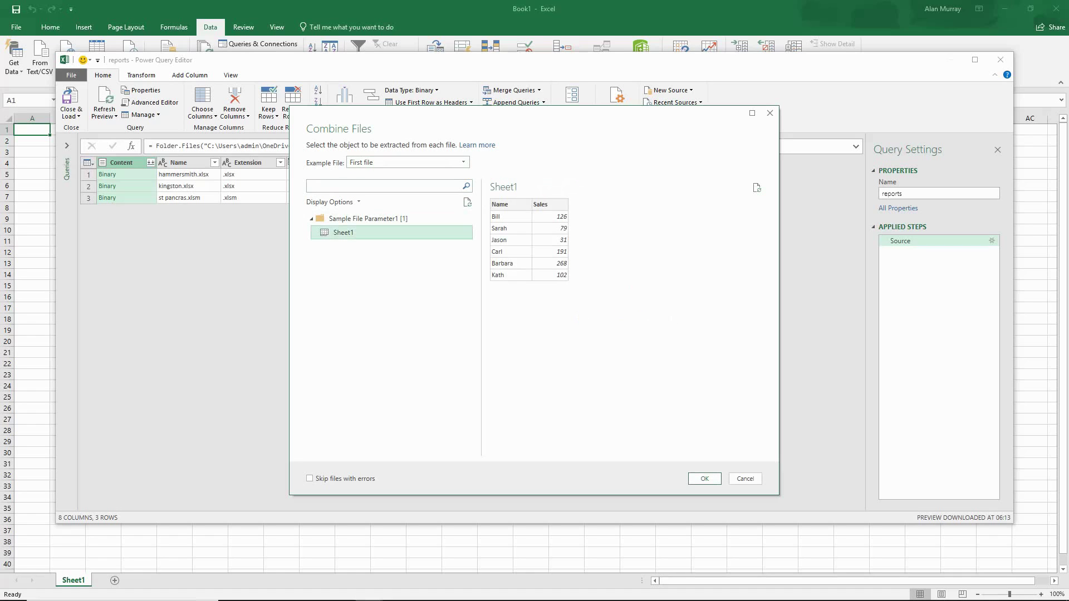
{"action": "key", "text": "Return"}
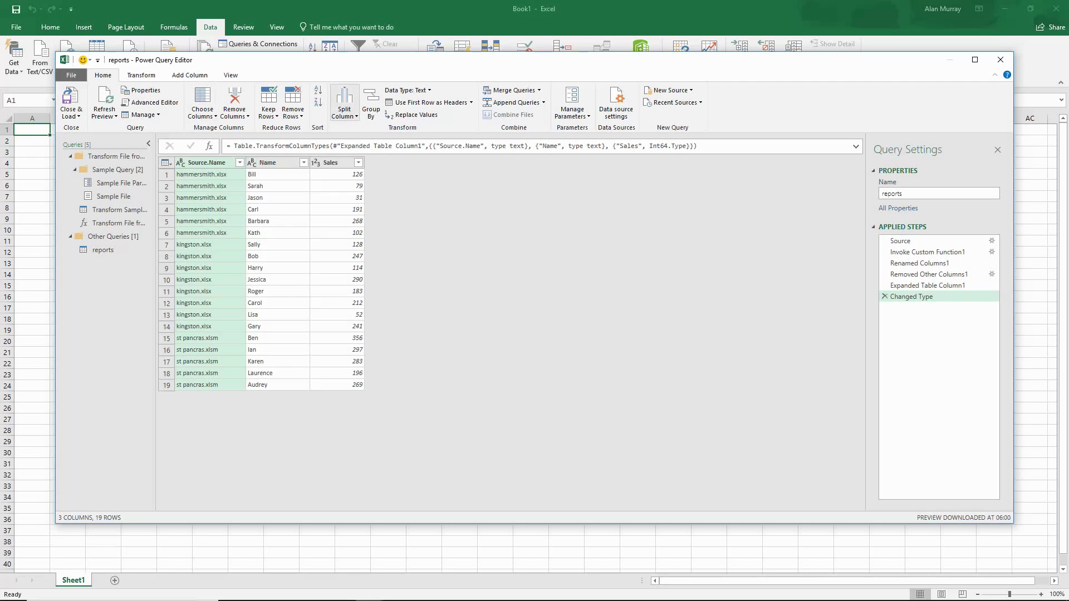
Split Source.Name at the dot and remove the Source.Name.2 extension column
{"action": "left_click", "coordinate": [345, 106]}
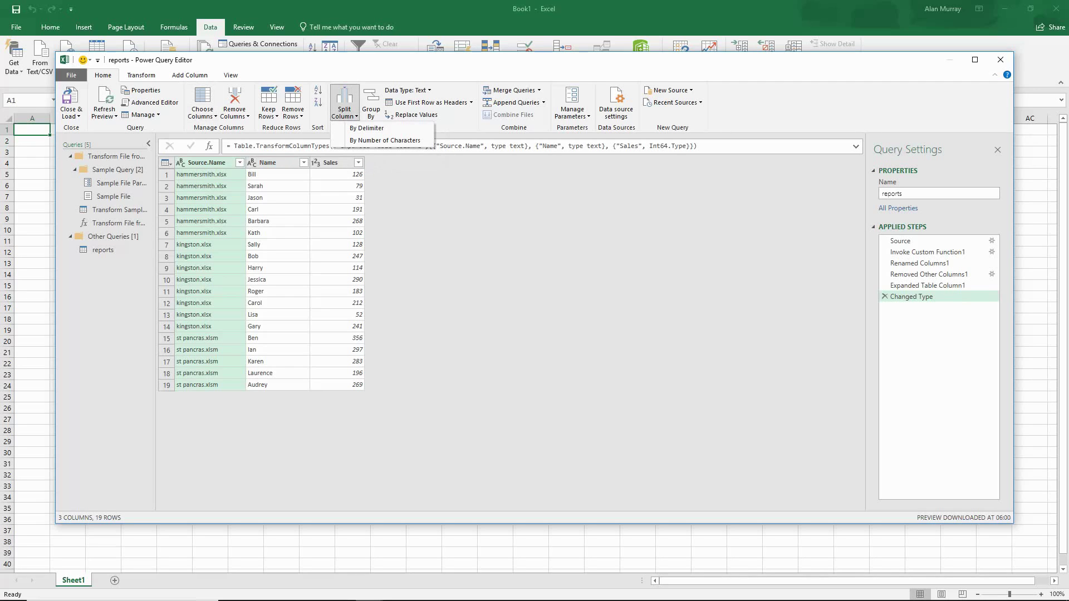
{"action": "left_click", "coordinate": [367, 128]}
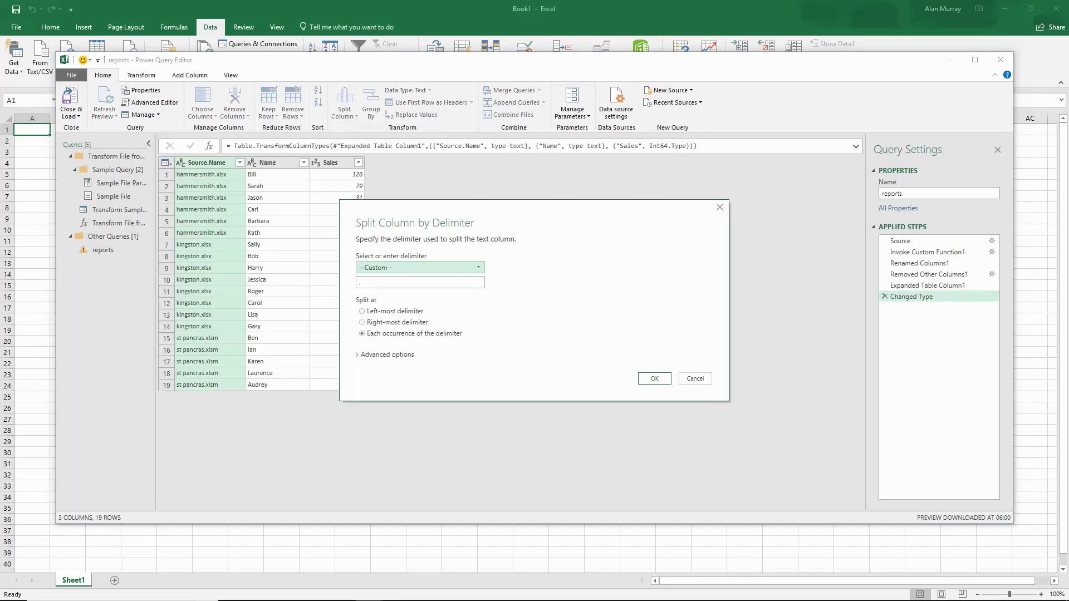
{"action": "left_click", "coordinate": [654, 379]}
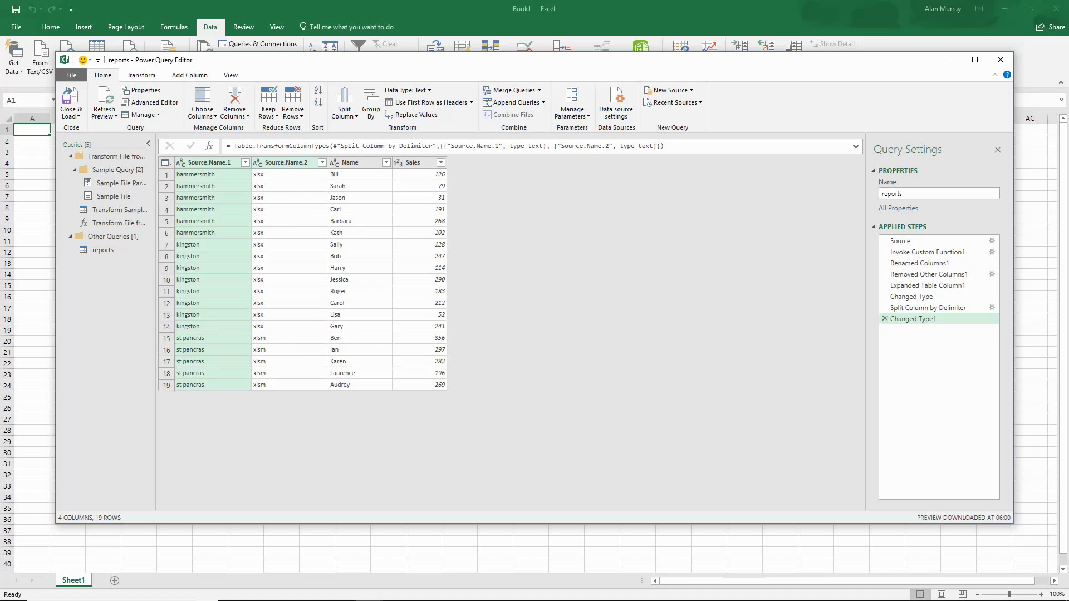
{"action": "right_click", "coordinate": [291, 163]}
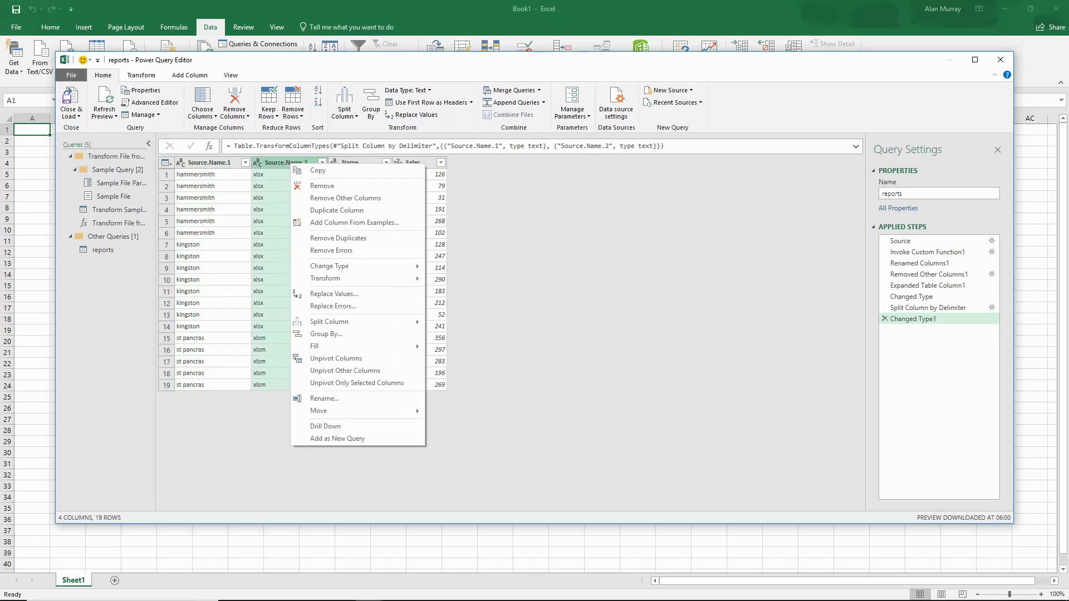
{"action": "left_click", "coordinate": [321, 186]}
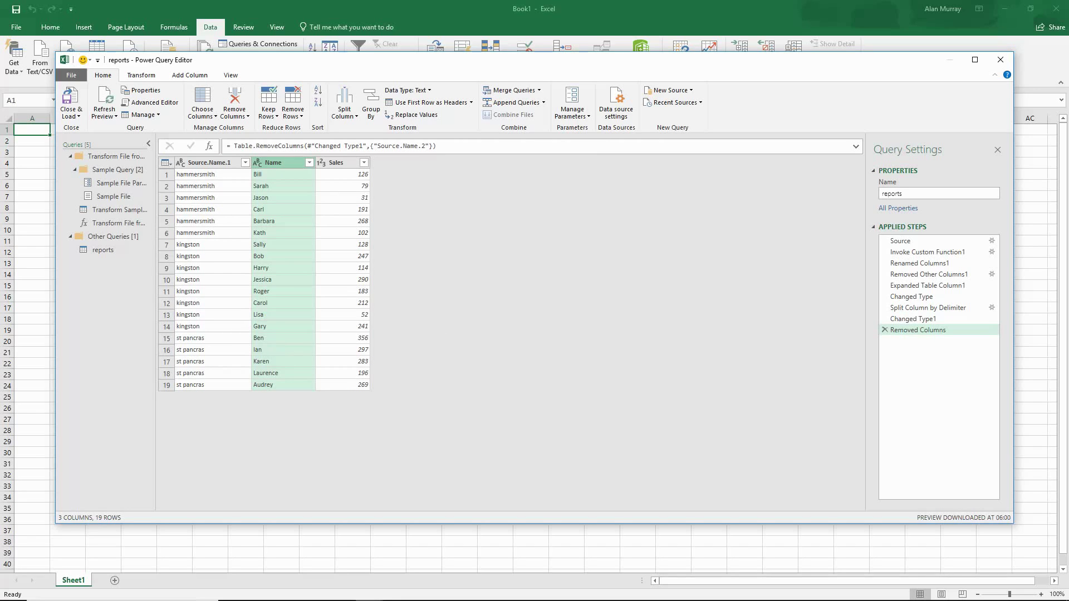
Capitalize each word of the location names in Source.Name.1
{"action": "left_click", "coordinate": [209, 162]}
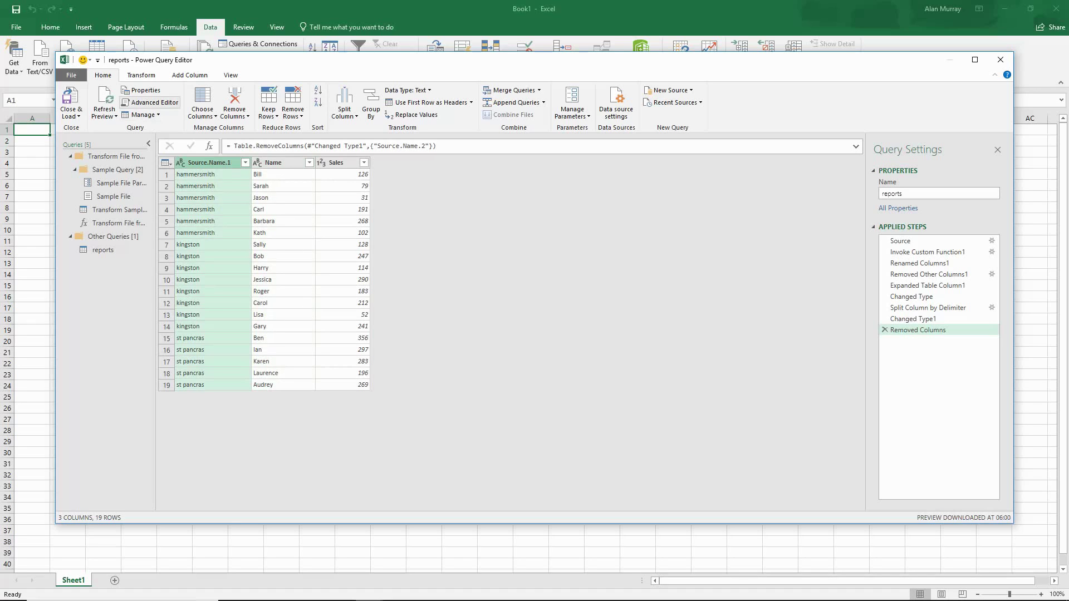
{"action": "left_click", "coordinate": [141, 75]}
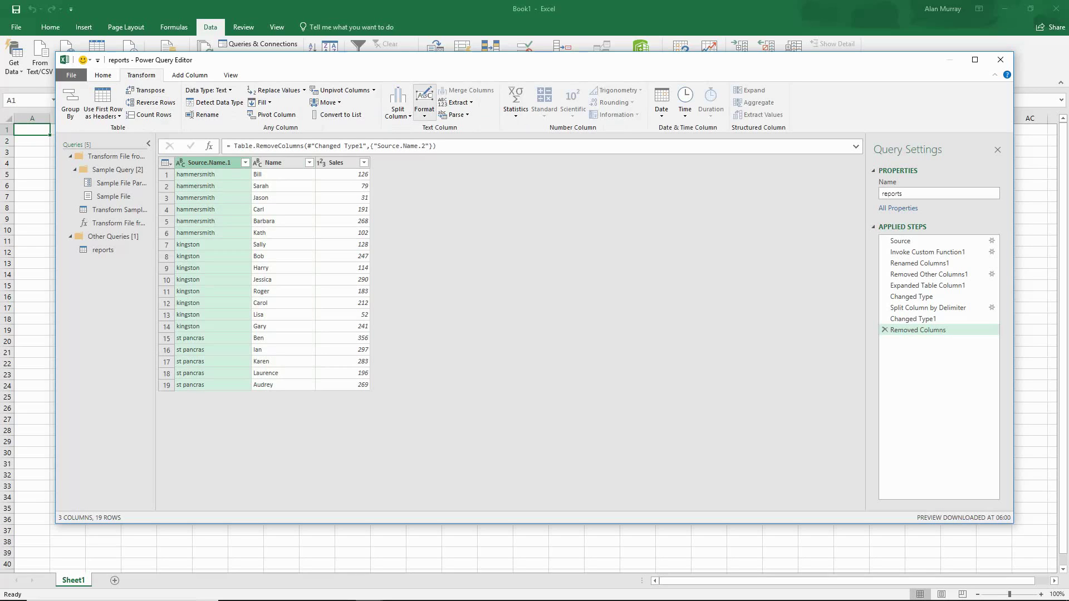
{"action": "left_click", "coordinate": [424, 103]}
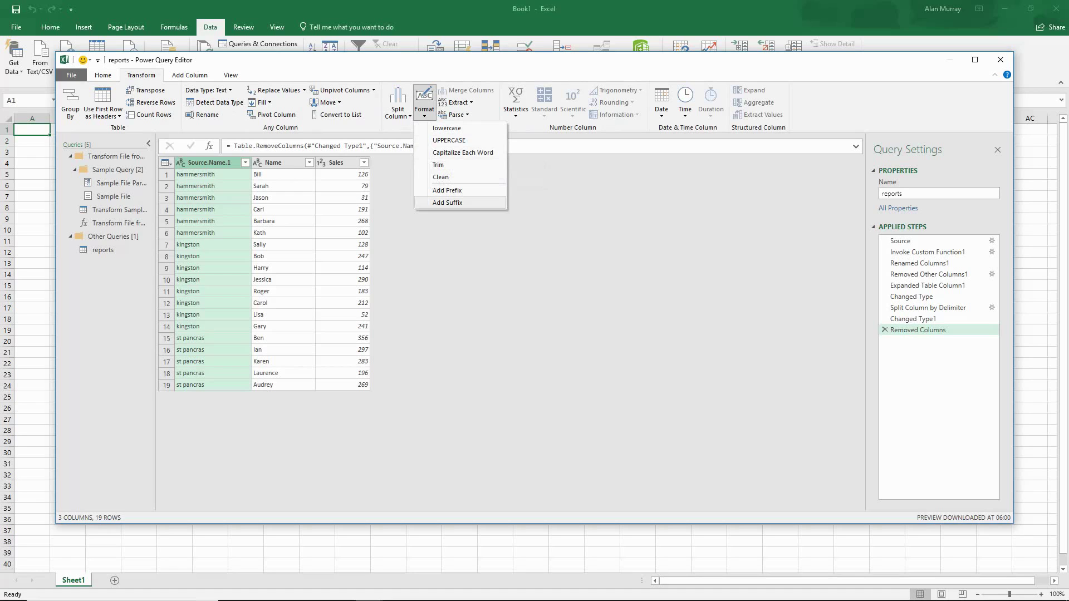
{"action": "left_click", "coordinate": [463, 152]}
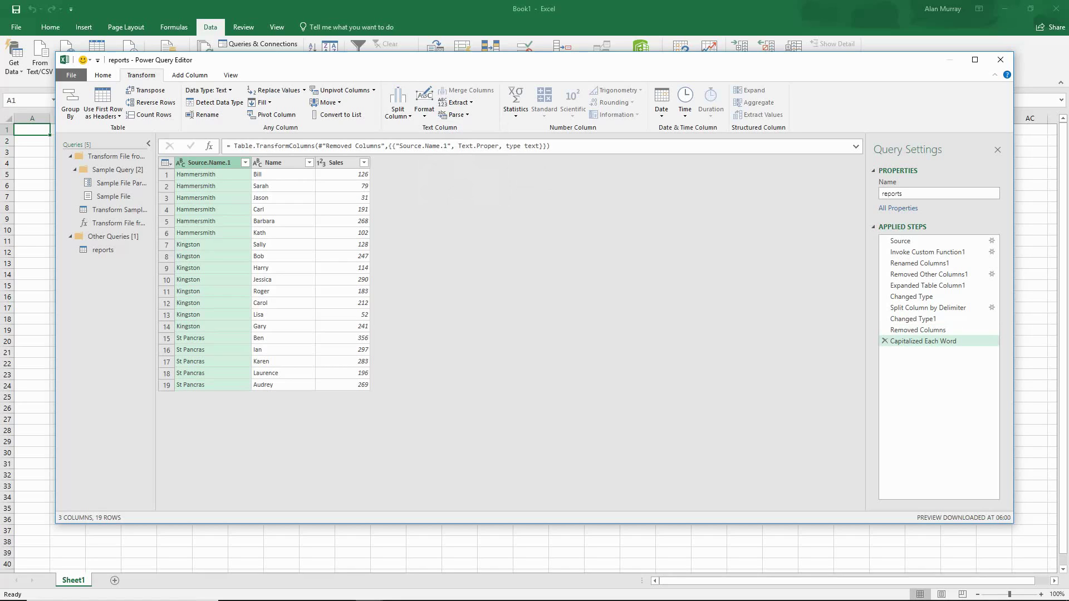
Rename the Source.Name.1 column to 'Location'
{"action": "key", "text": "F2"}
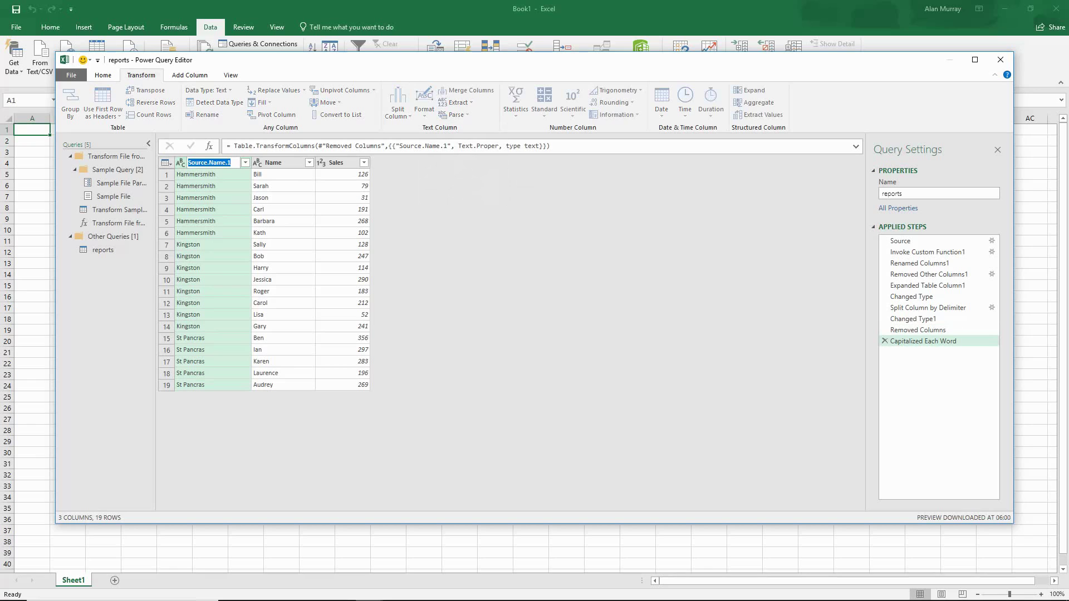
{"action": "type", "text": "Location"}
{"action": "key", "text": "Return"}
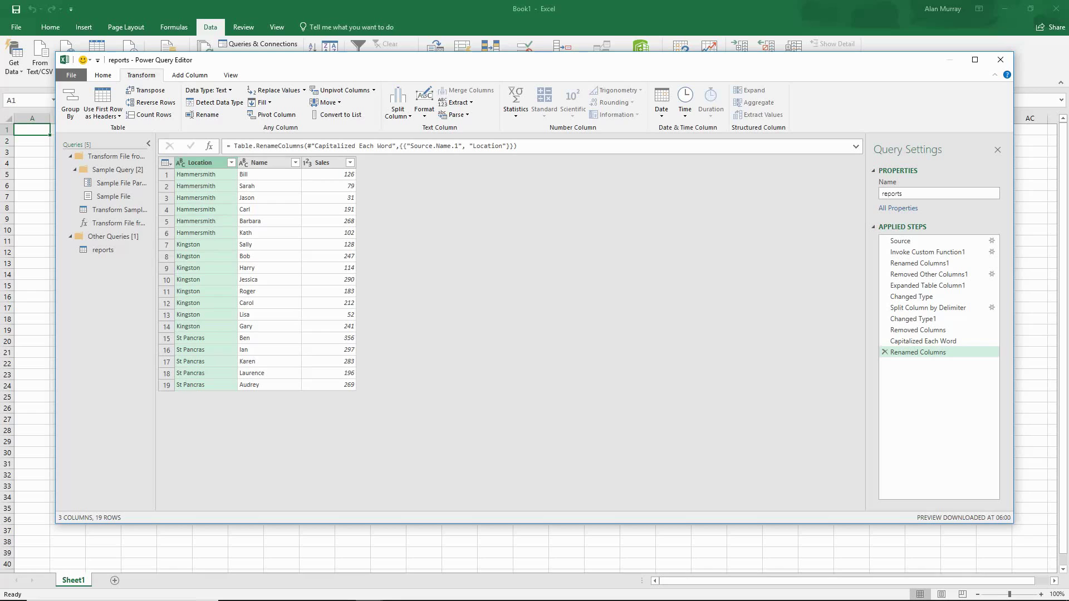
Close & Load the query as a table into the existing worksheet at $A$1
{"action": "left_click", "coordinate": [103, 75]}
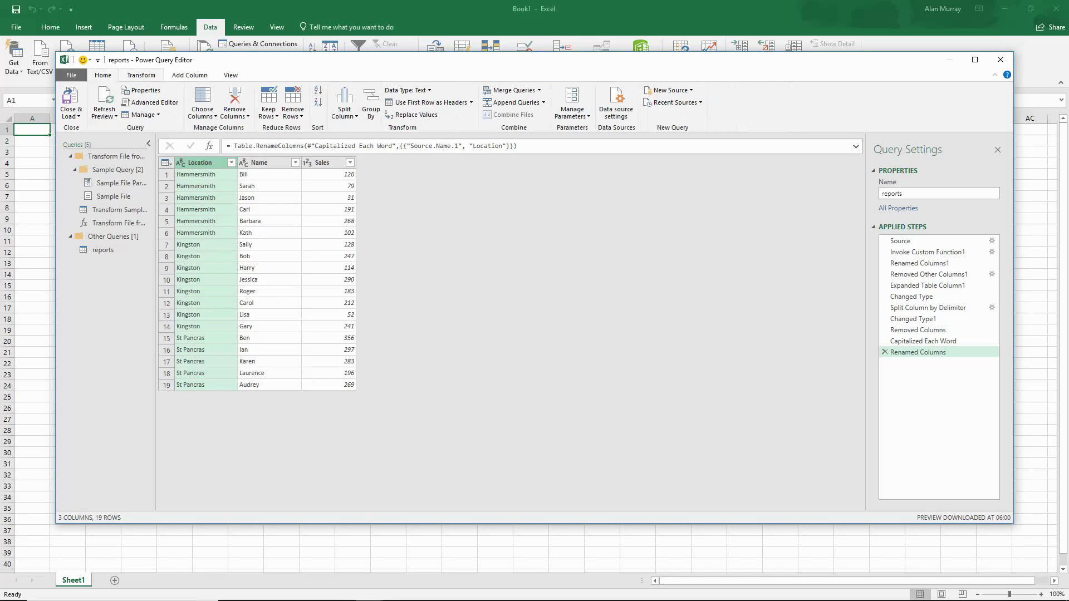
{"action": "left_click", "coordinate": [72, 115]}
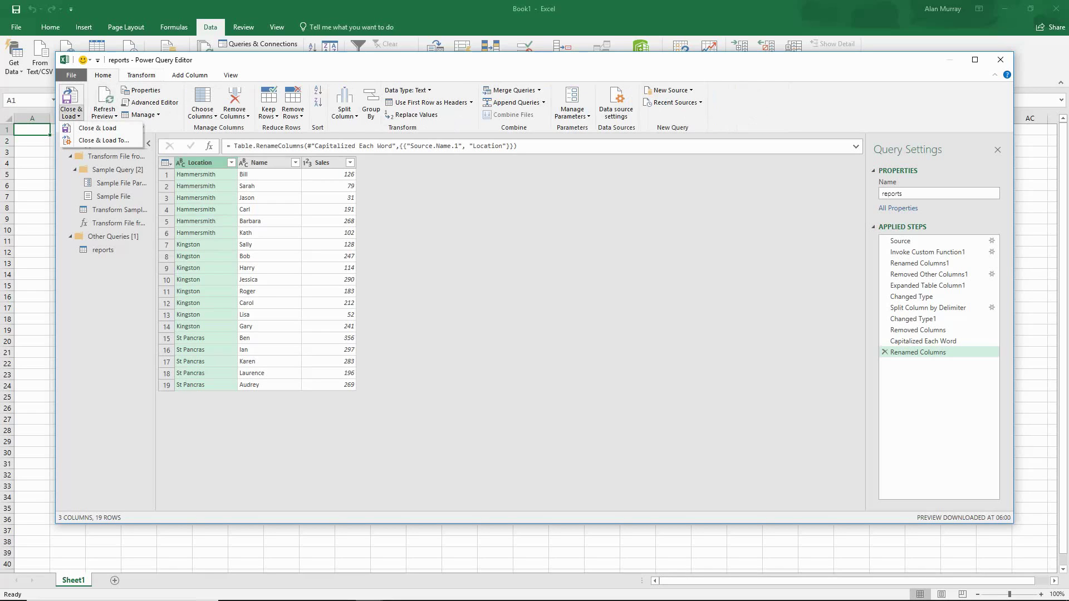
{"action": "left_click", "coordinate": [95, 128]}
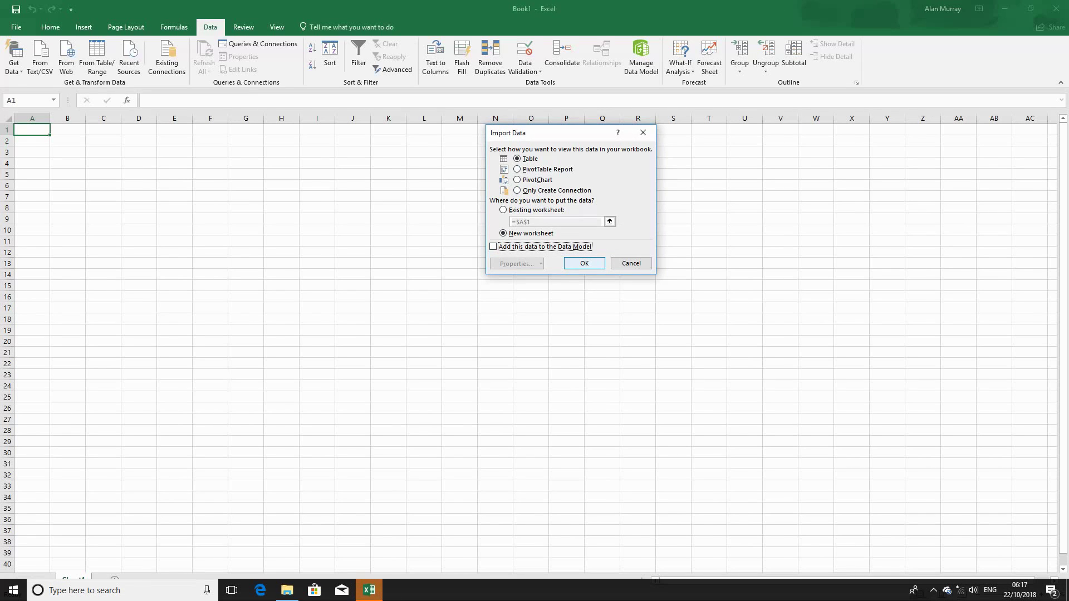
{"action": "key", "text": "alt+e"}
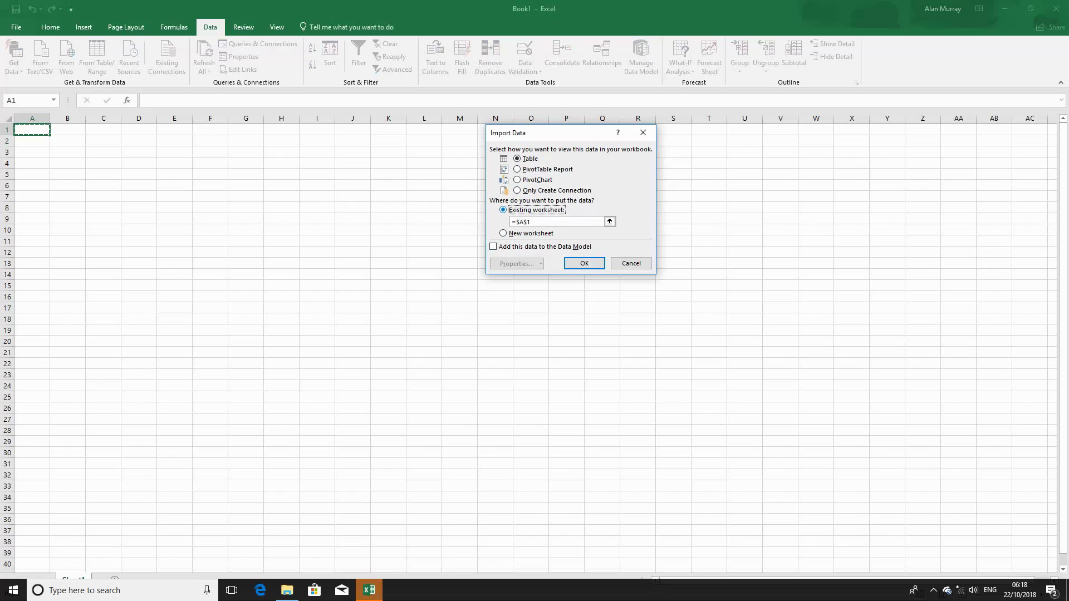
{"action": "key", "text": "Return"}
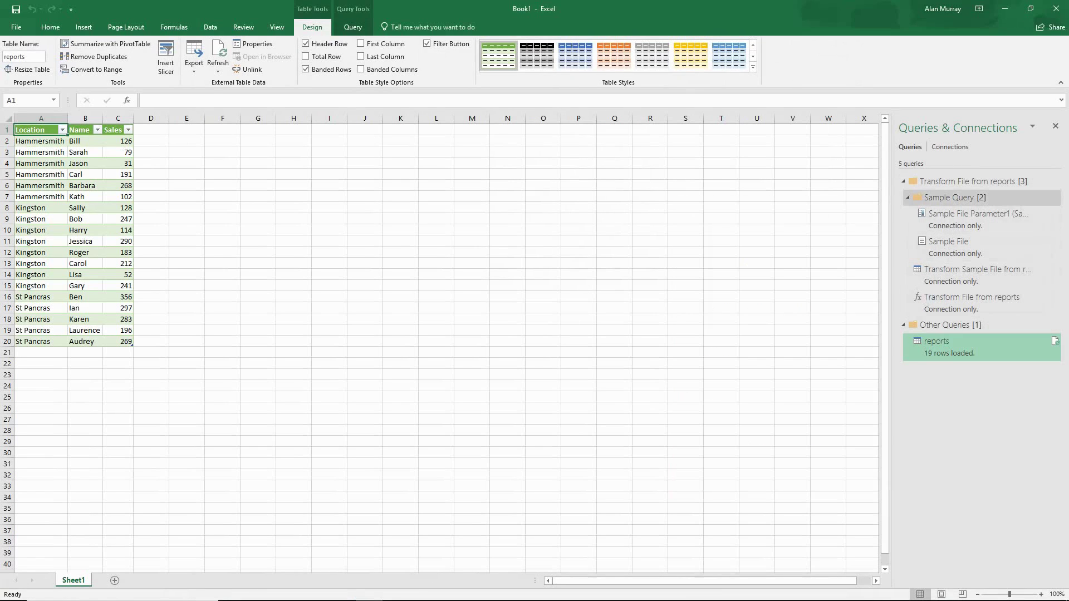
Collapse the Sample Query and Transform File from reports groups in the queries pane
{"action": "left_click", "coordinate": [908, 197]}
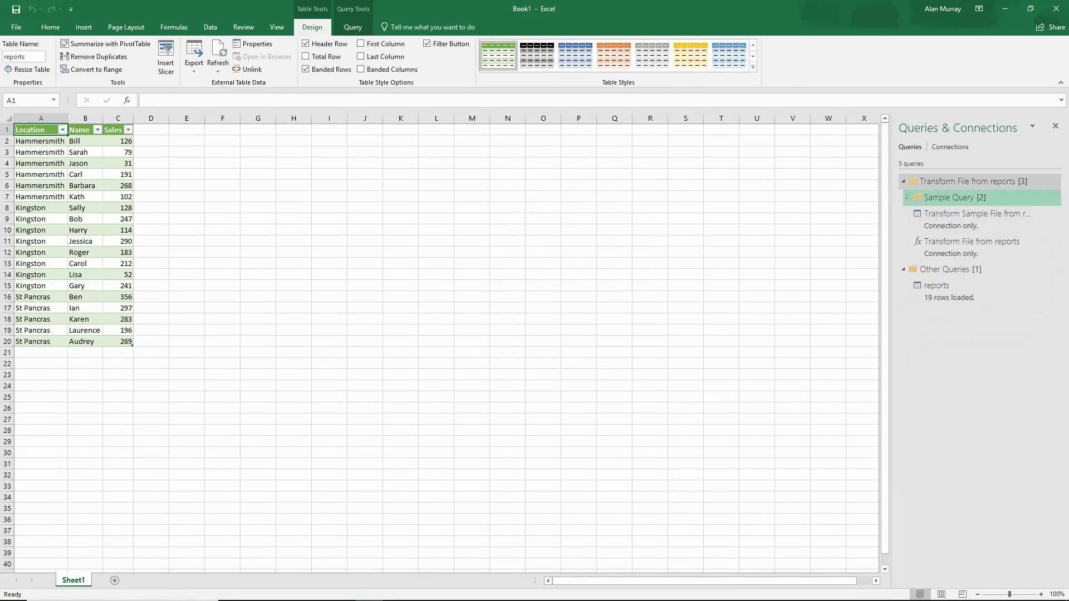
{"action": "left_click", "coordinate": [903, 181]}
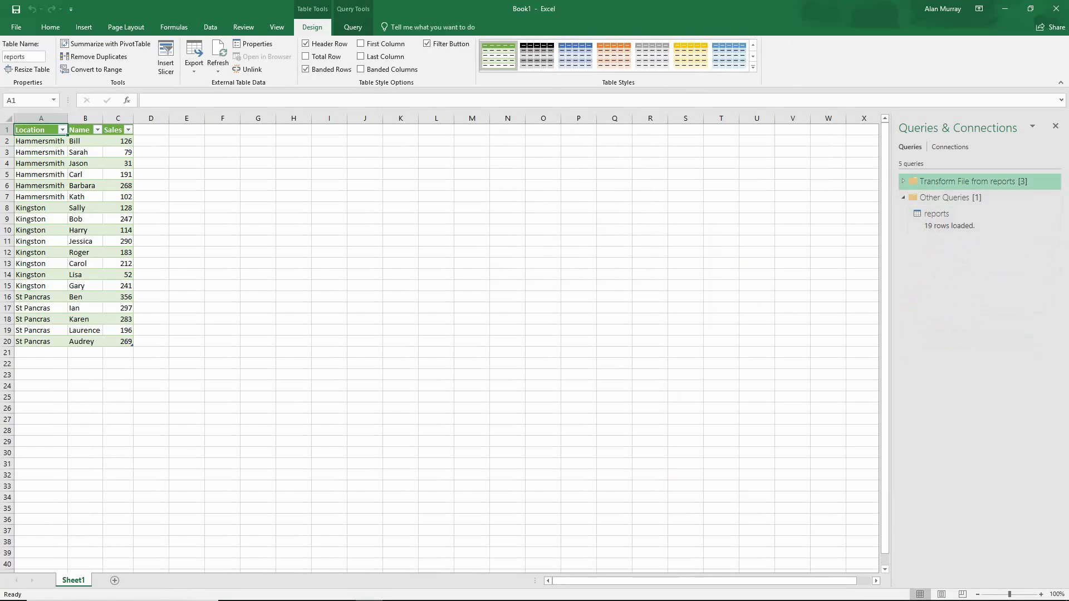
{"action": "mouse_move", "coordinate": [947, 218]}
Refresh all queries and check the four new Brixton rows in A2:C5
{"action": "left_click", "coordinate": [209, 27]}
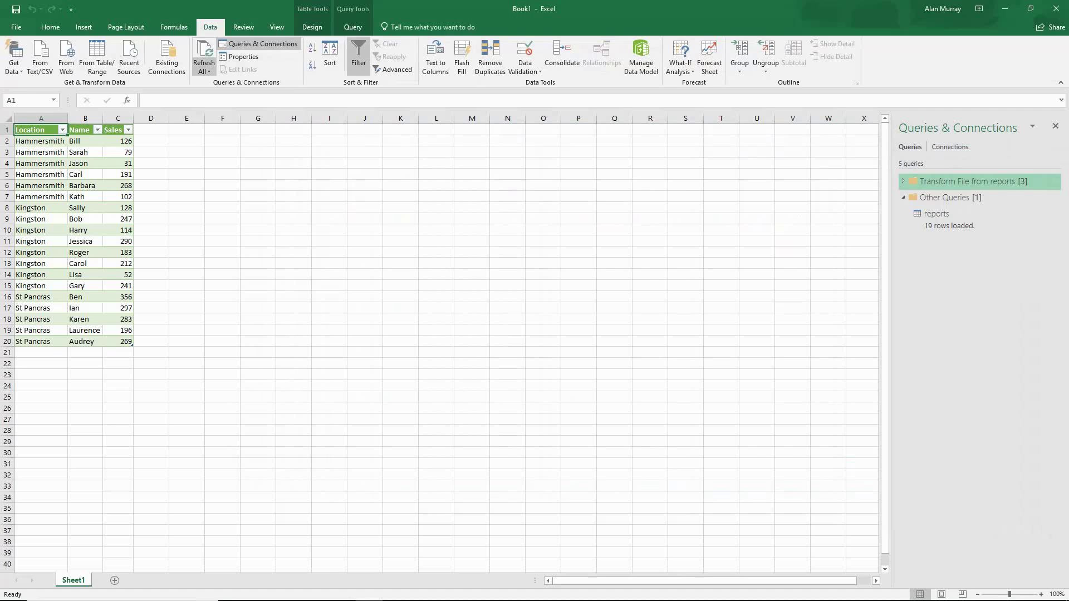
{"action": "left_click", "coordinate": [204, 70]}
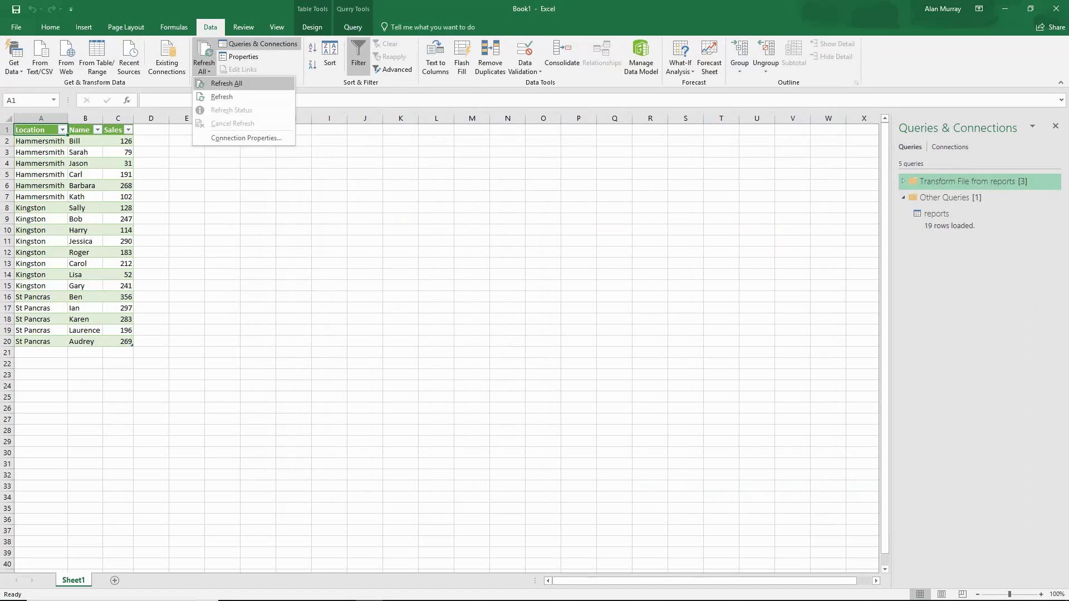
{"action": "left_click", "coordinate": [227, 83]}
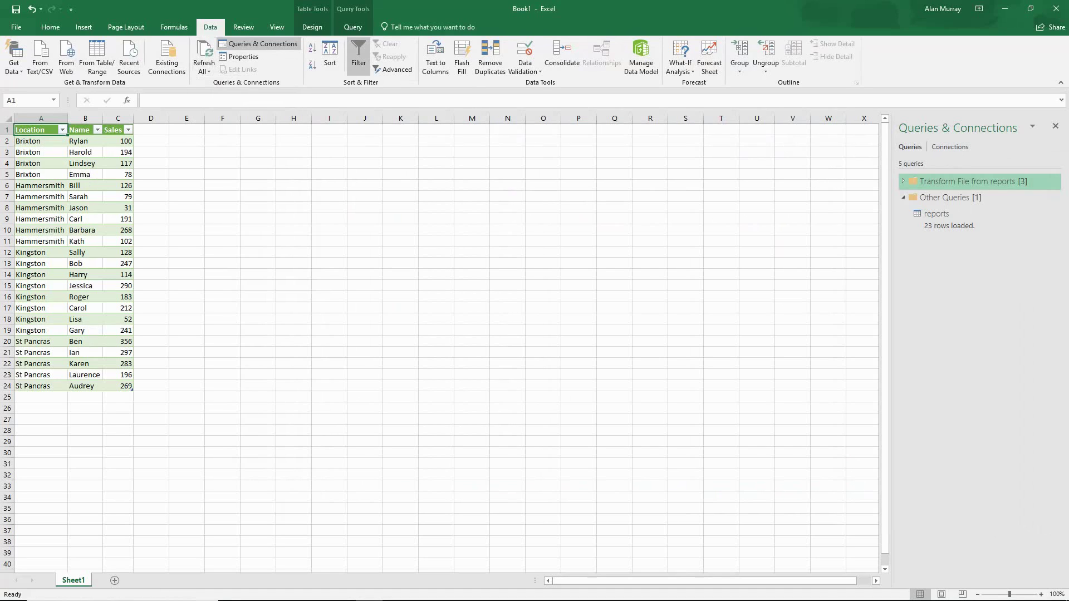
{"action": "left_click_drag", "start_coordinate": [28, 141], "coordinate": [120, 174]}
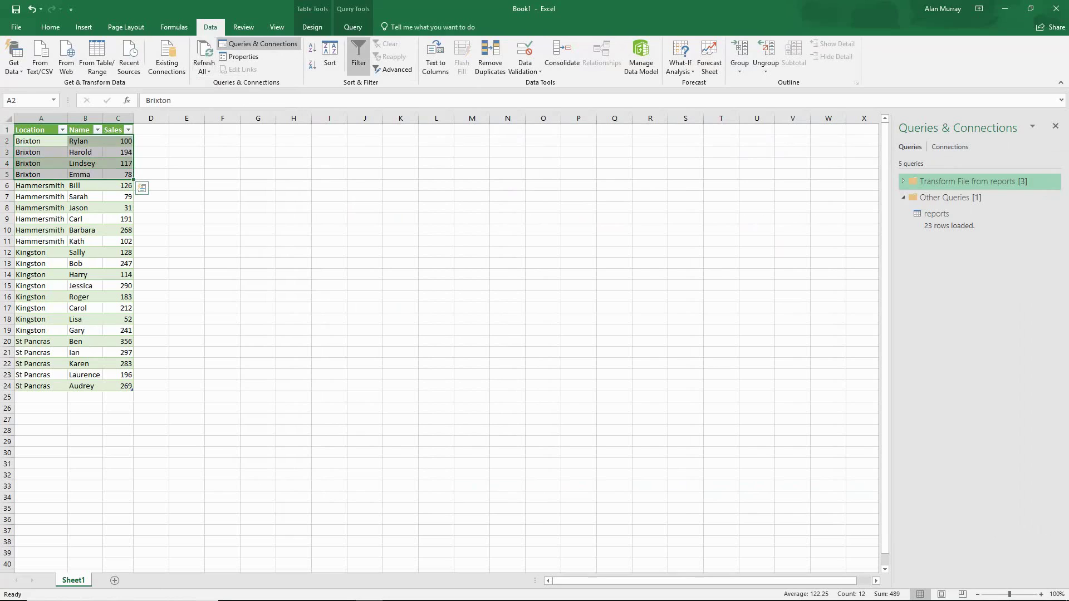
{"action": "left_click", "coordinate": [41, 208]}
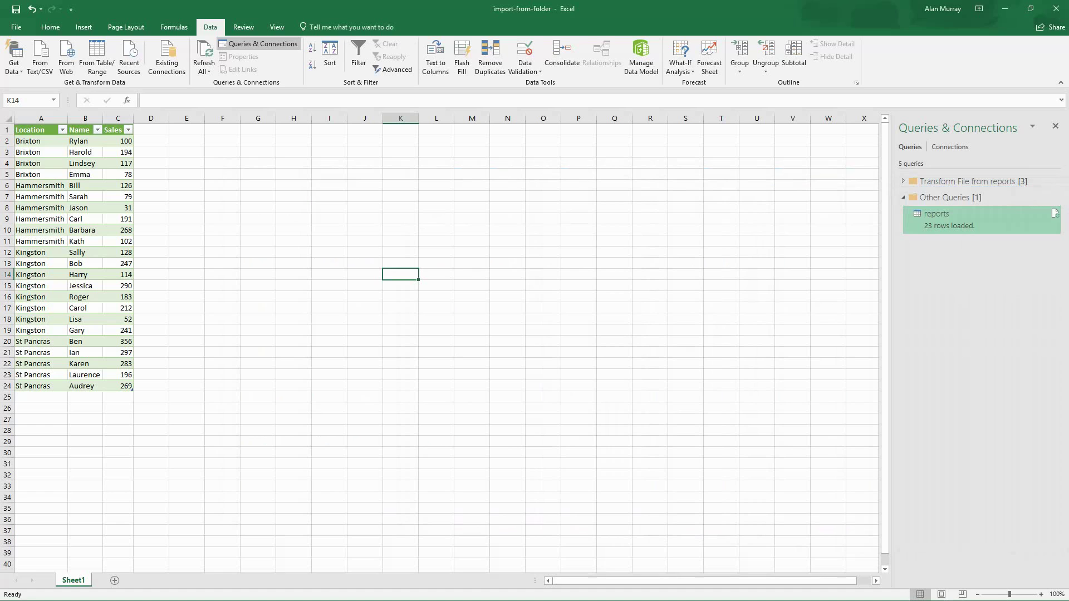
Refresh all queries, dismiss the DataFormat.Error, and refresh again to surface the ~$kingston.xlsx in-use error
{"action": "left_click", "coordinate": [204, 71]}
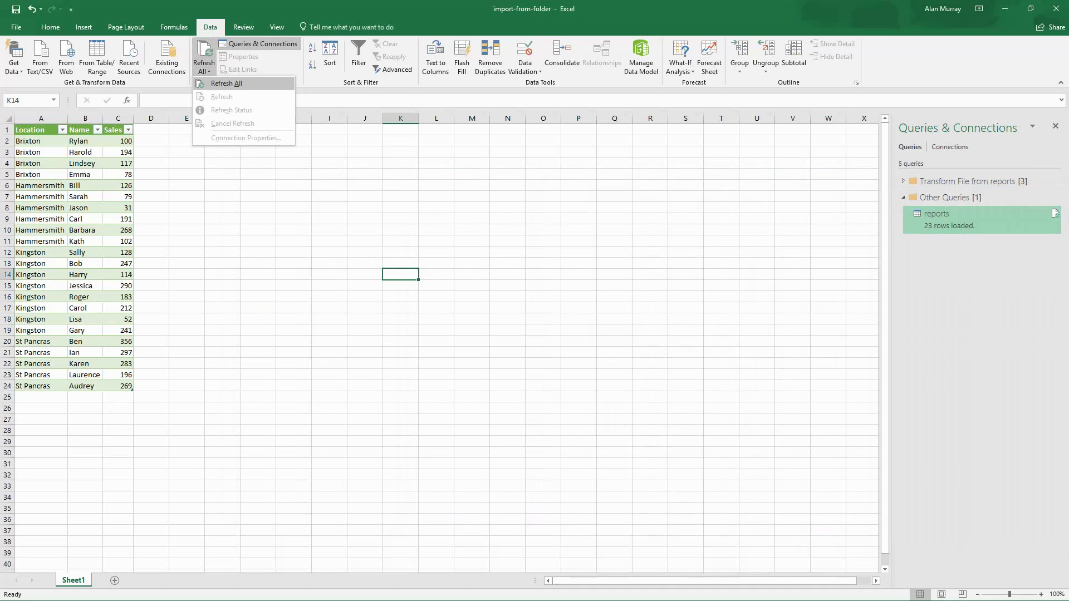
{"action": "left_click", "coordinate": [226, 83]}
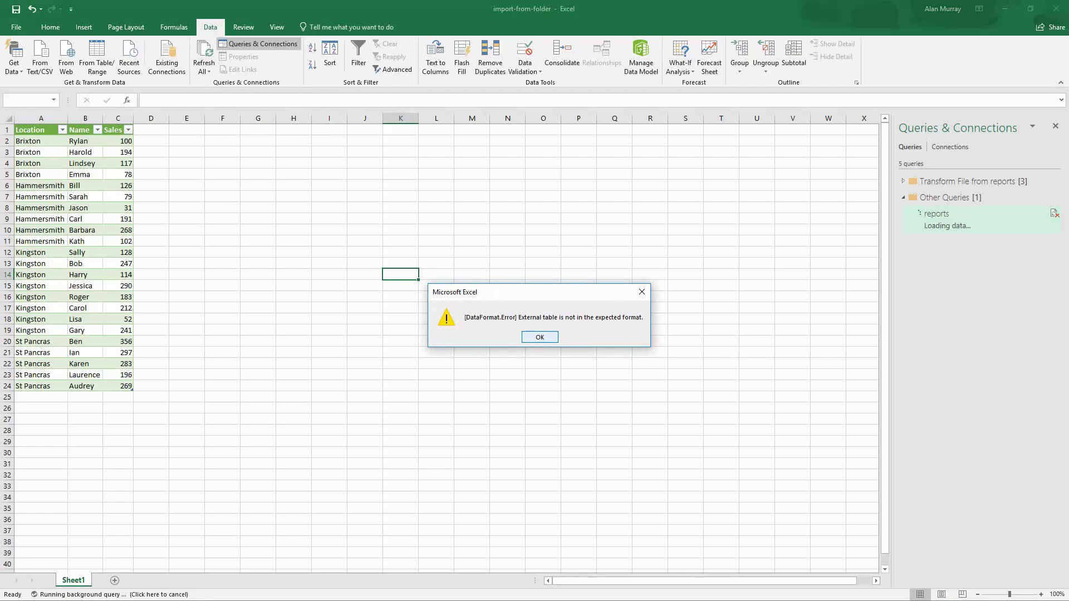
{"action": "key", "text": "Return"}
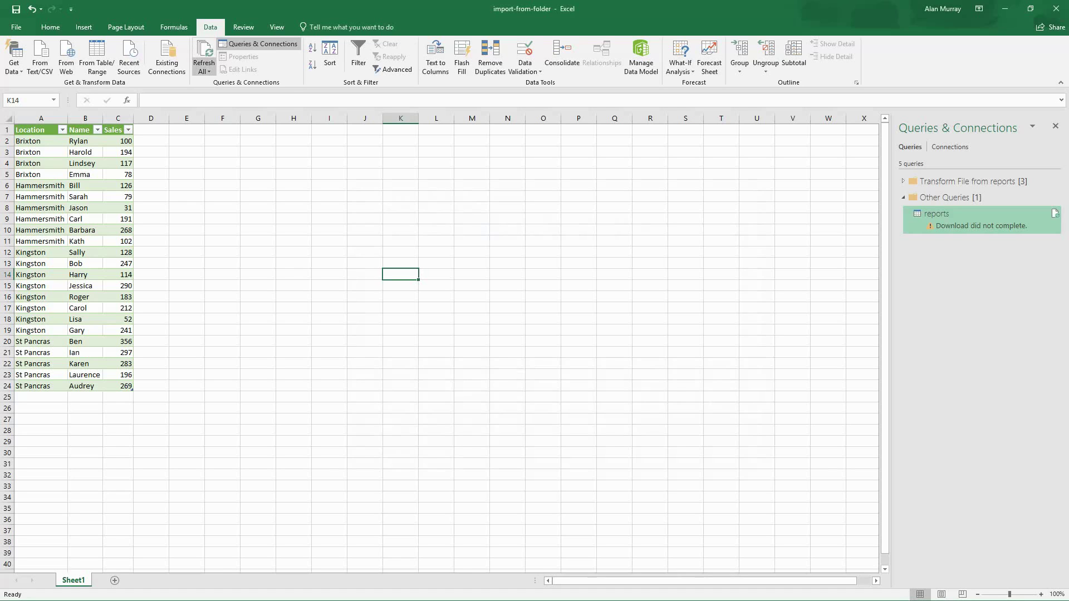
{"action": "left_click", "coordinate": [204, 71]}
{"action": "left_click", "coordinate": [222, 83]}
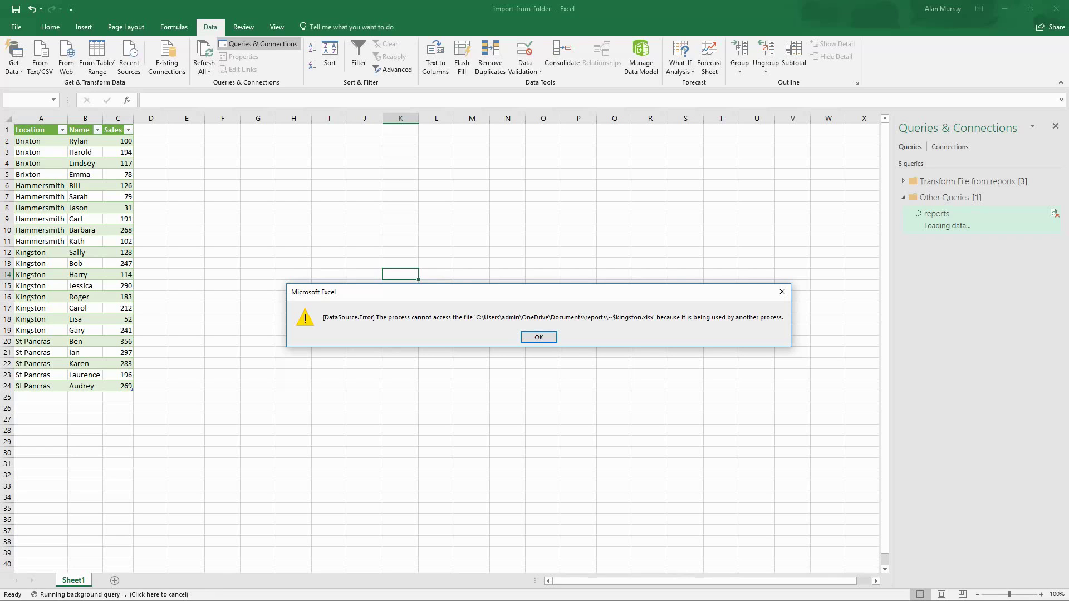
Zoom in to read the file-in-use DataSource.Error, then dismiss it
{"action": "key", "text": "super+plus"}
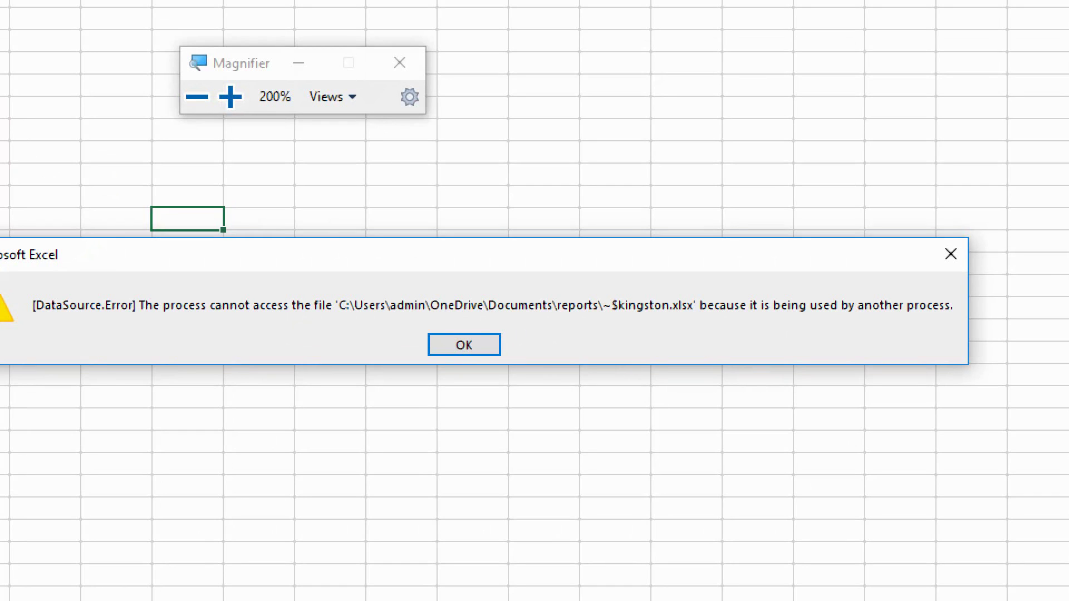
{"action": "key", "text": "super+Escape"}
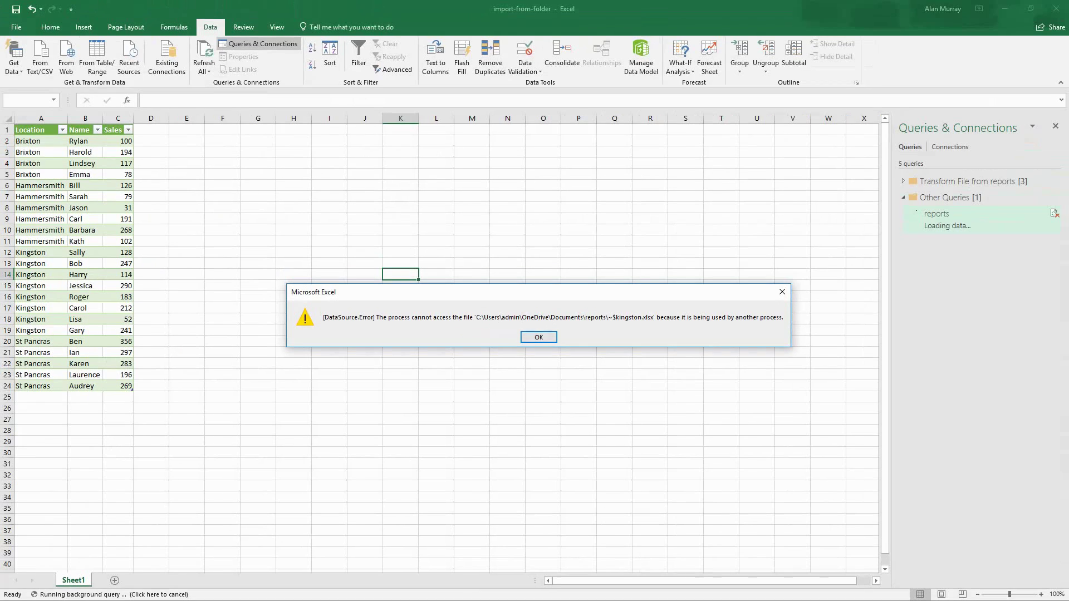
{"action": "key", "text": "Return"}
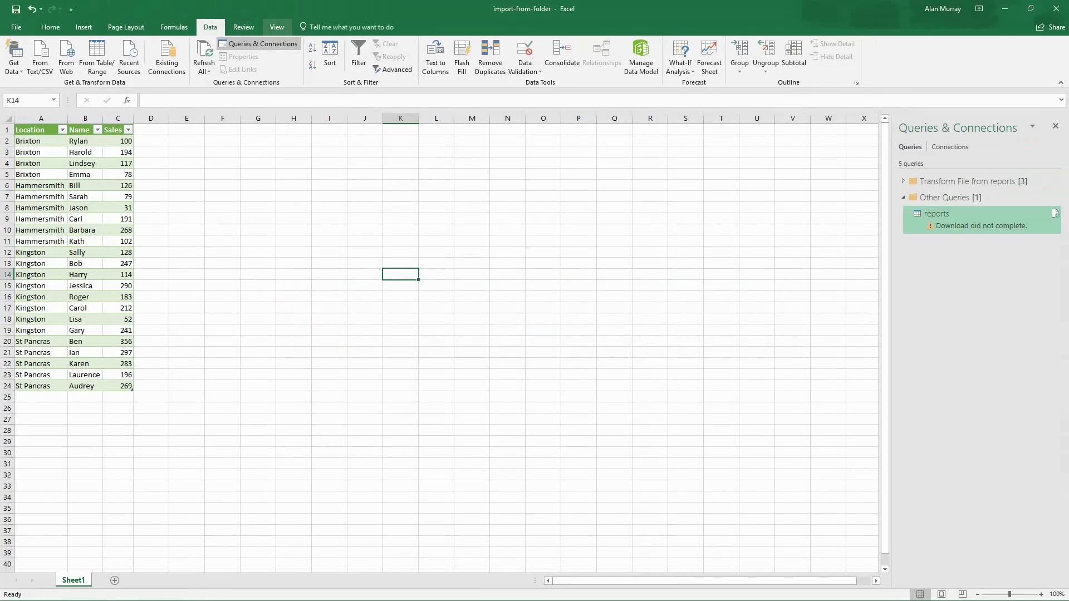
Check which workbooks are currently open in the Switch Windows list
{"action": "left_click", "coordinate": [277, 26]}
{"action": "left_click", "coordinate": [521, 66]}
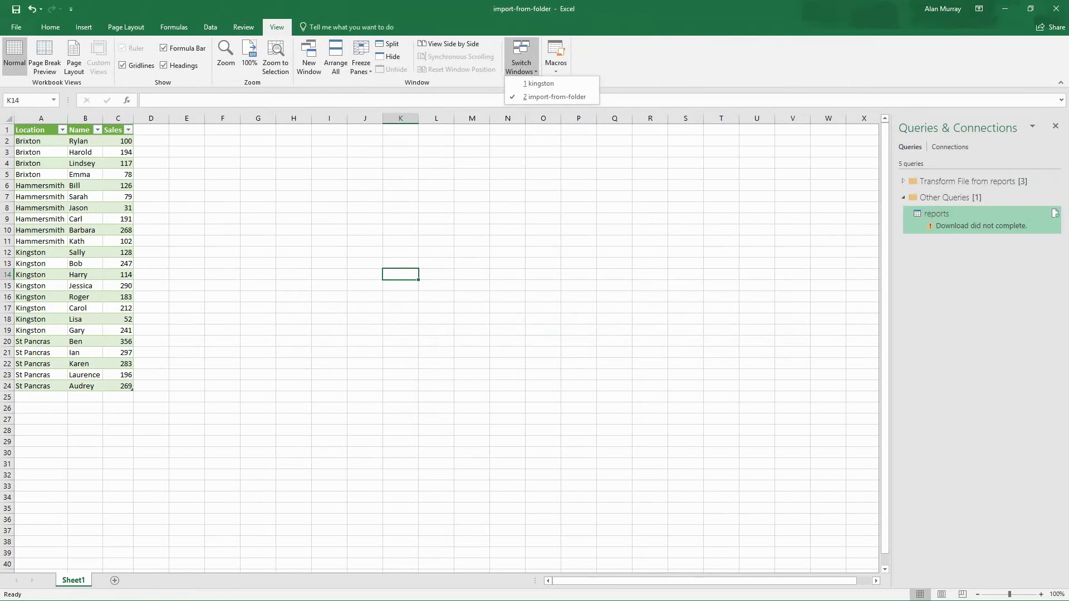
{"action": "key", "text": "Escape"}
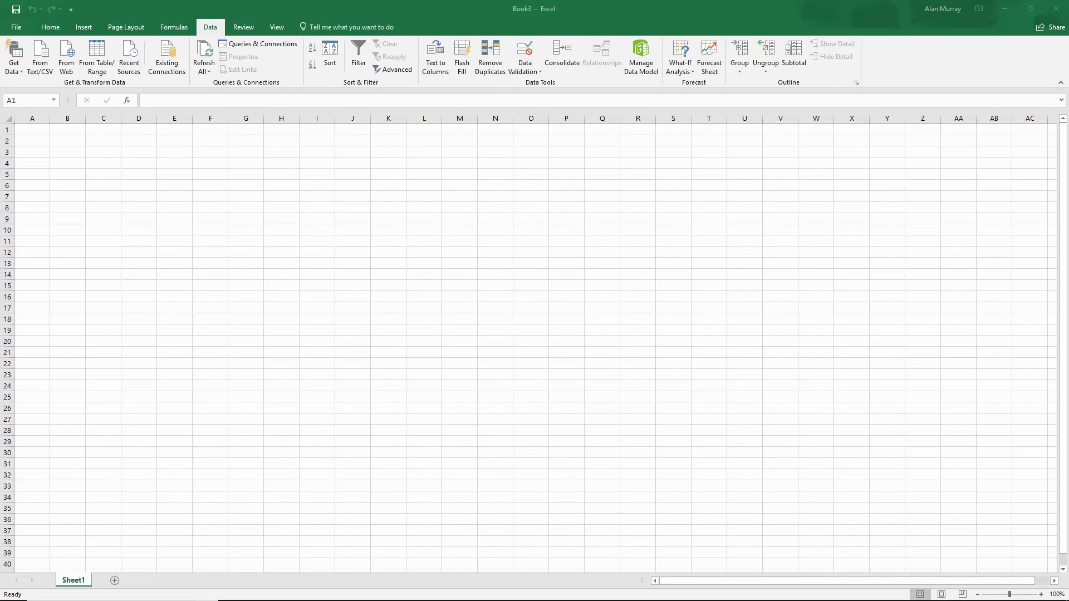
Set up a From Folder import using Documents\reports as the source and load its file list
{"action": "left_click", "coordinate": [14, 62]}
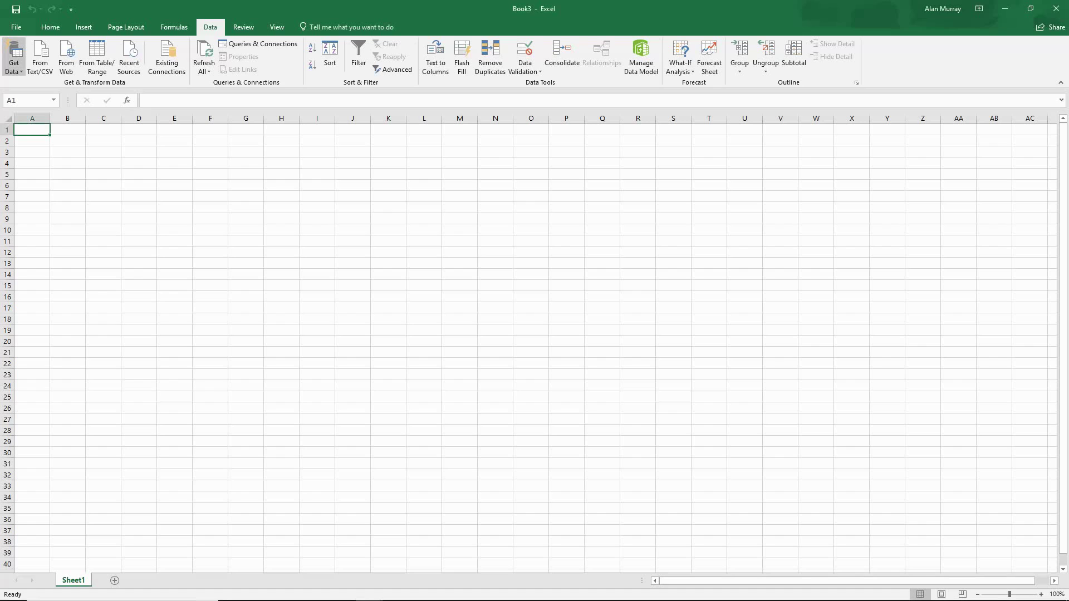
{"action": "mouse_move", "coordinate": [44, 90]}
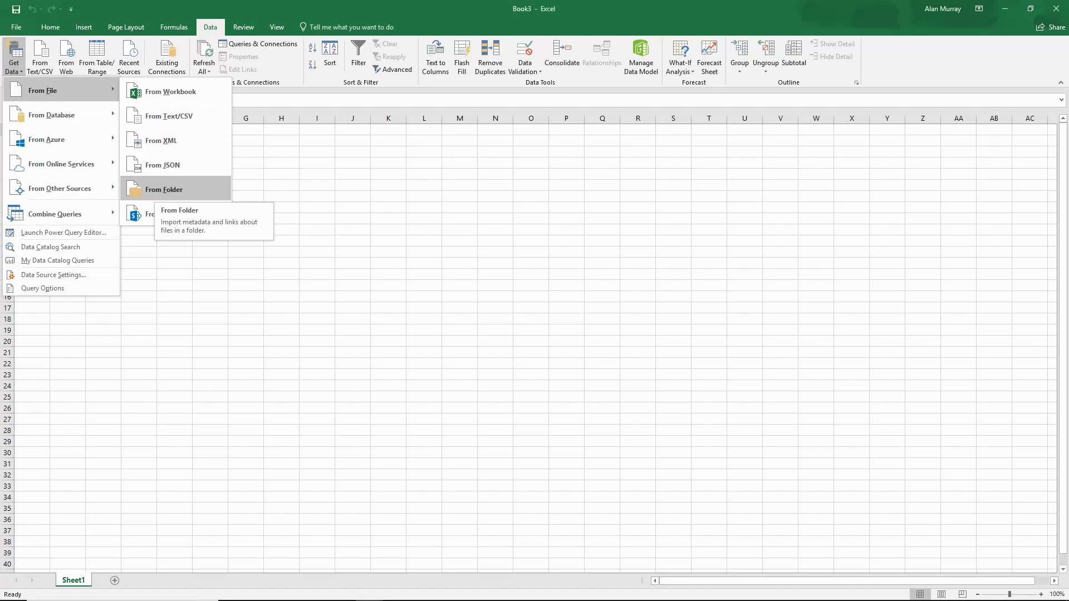
{"action": "left_click", "coordinate": [164, 189]}
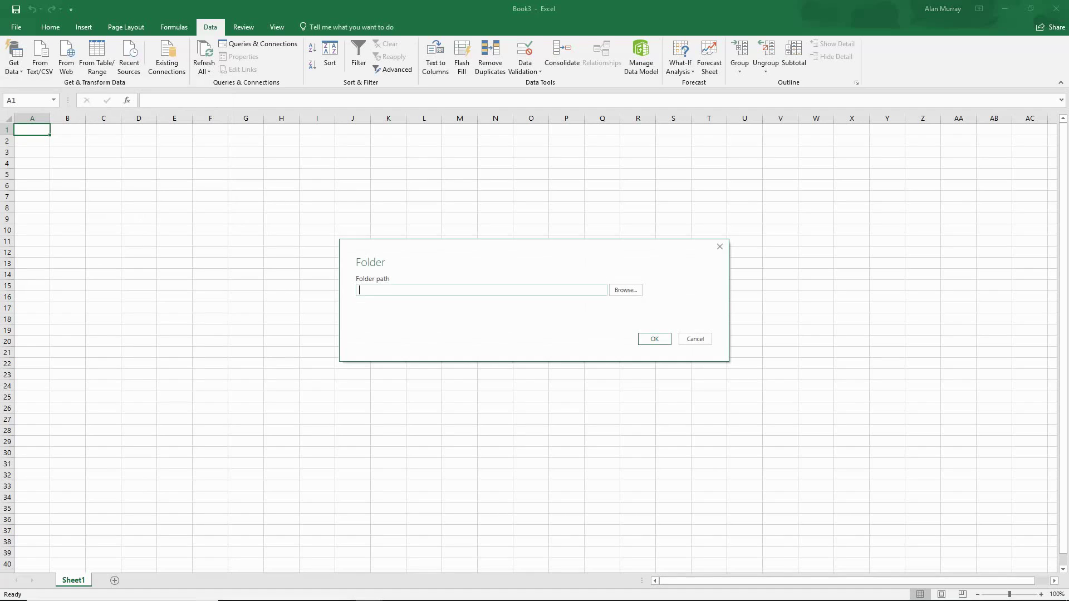
{"action": "left_click", "coordinate": [626, 290]}
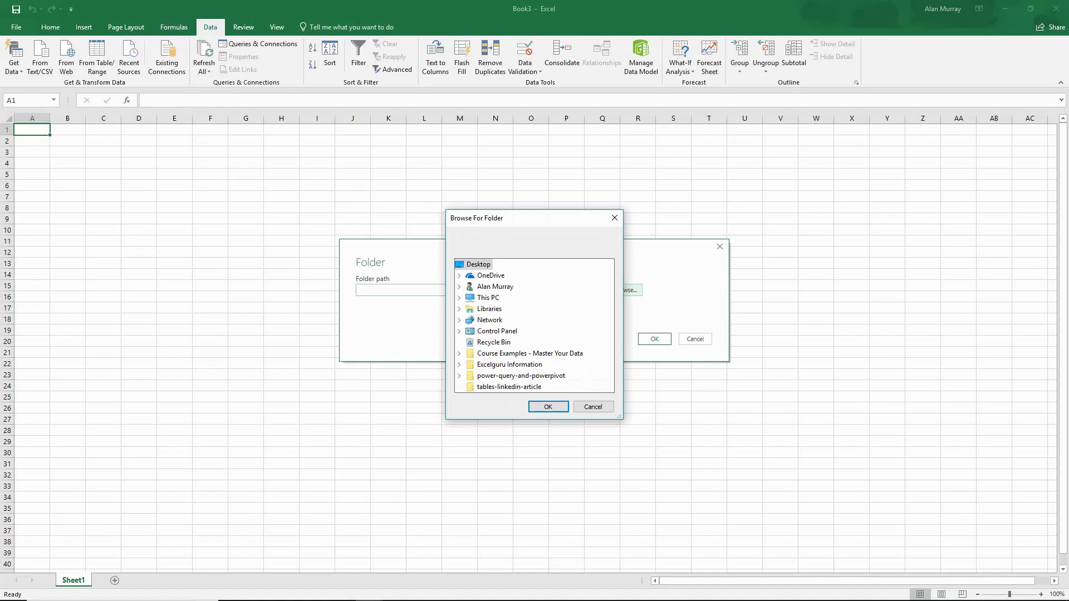
{"action": "left_click", "coordinate": [459, 309]}
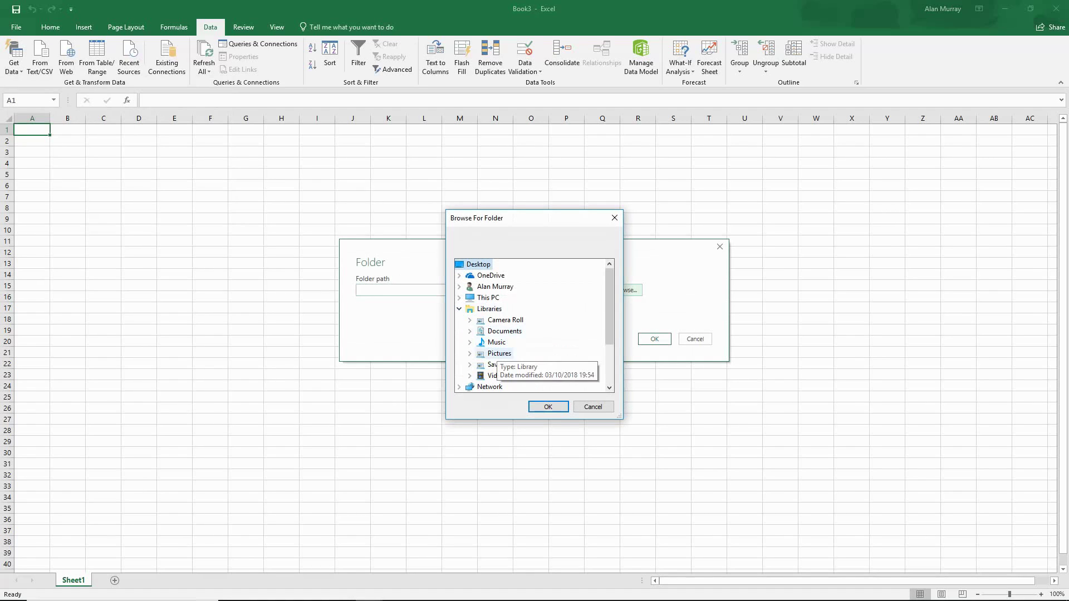
{"action": "double_click", "coordinate": [505, 331]}
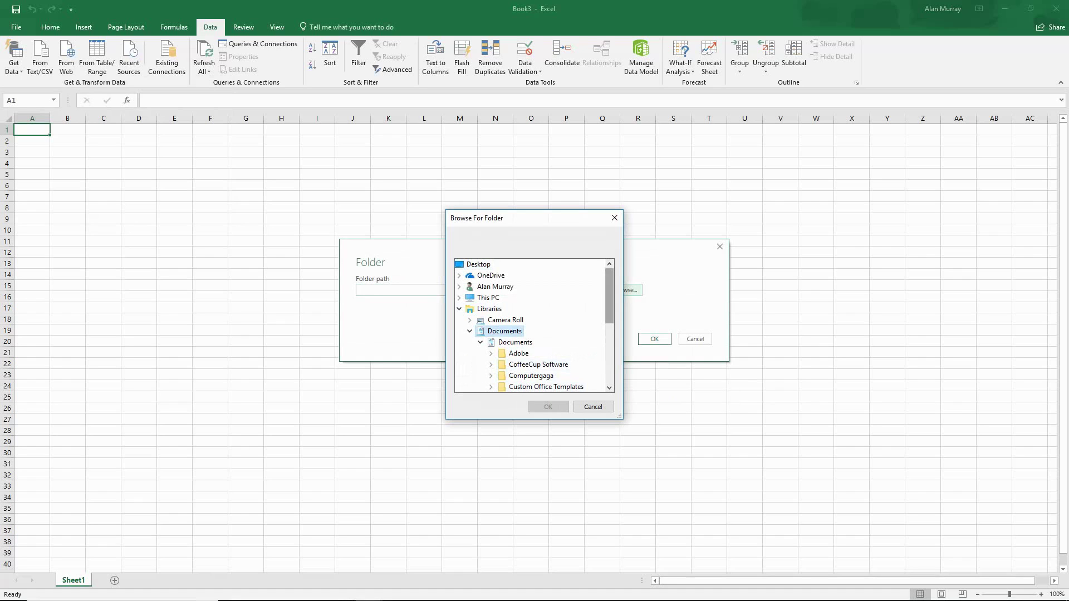
{"action": "left_click", "coordinate": [519, 364]}
{"action": "key", "text": "Return"}
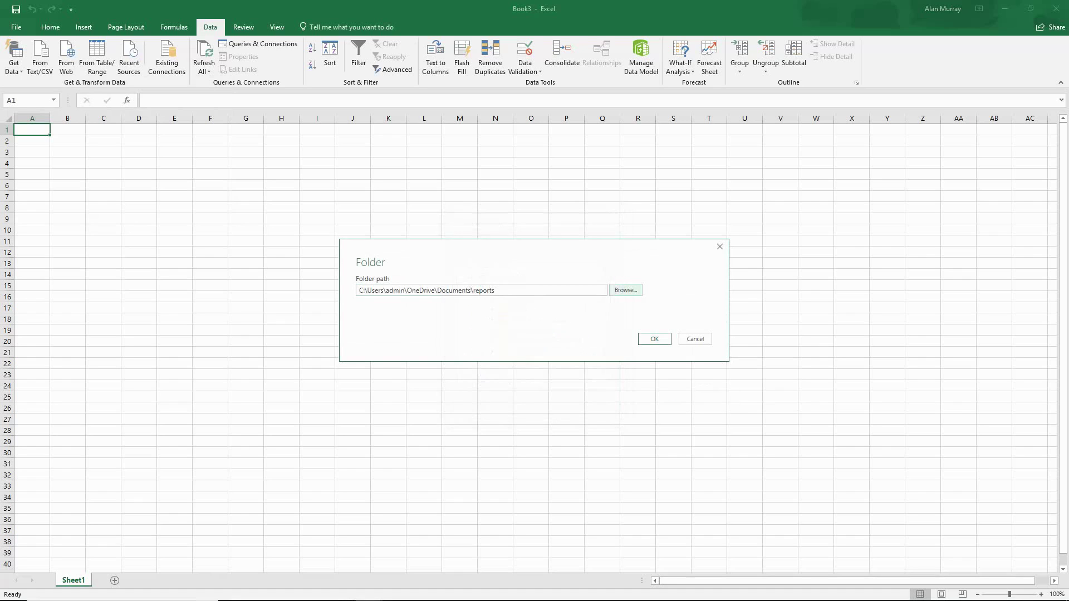
{"action": "key", "text": "Return"}
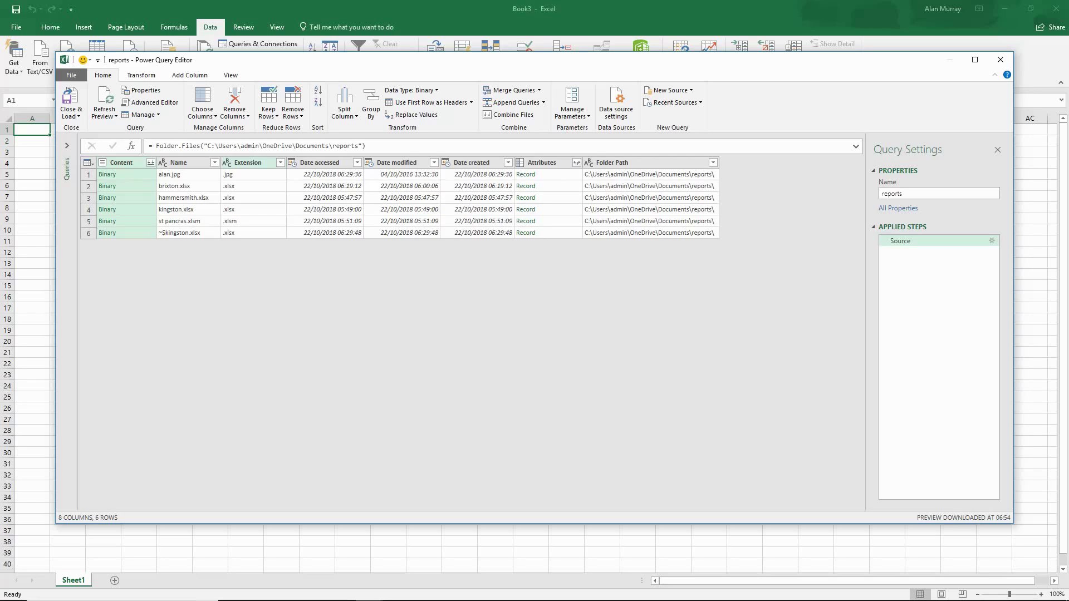
Look over the Extension column's filter options without changing anything
{"action": "left_click", "coordinate": [280, 163]}
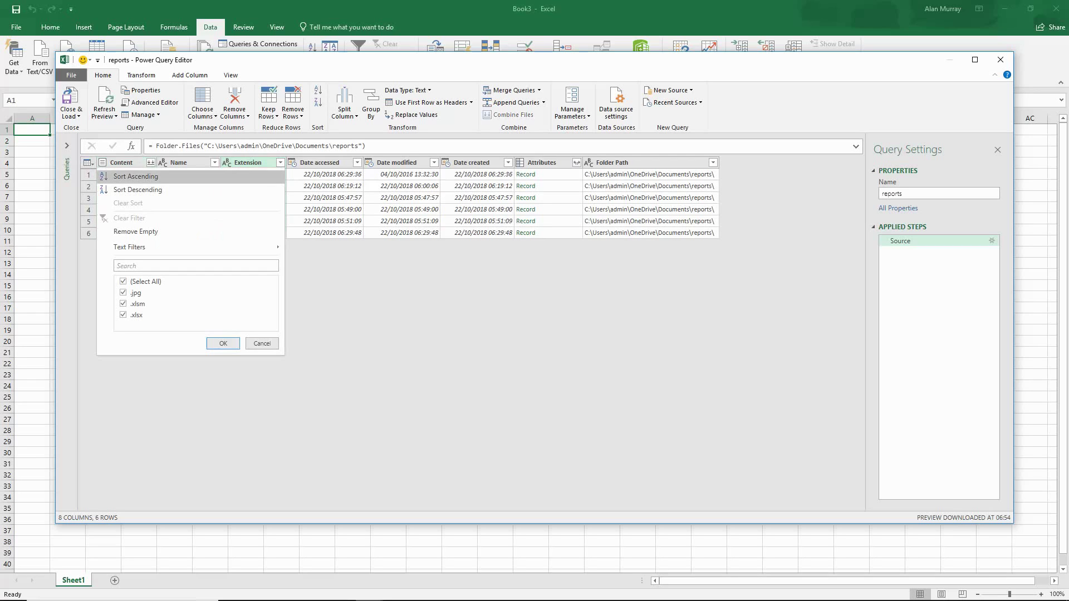
{"action": "mouse_move", "coordinate": [133, 247]}
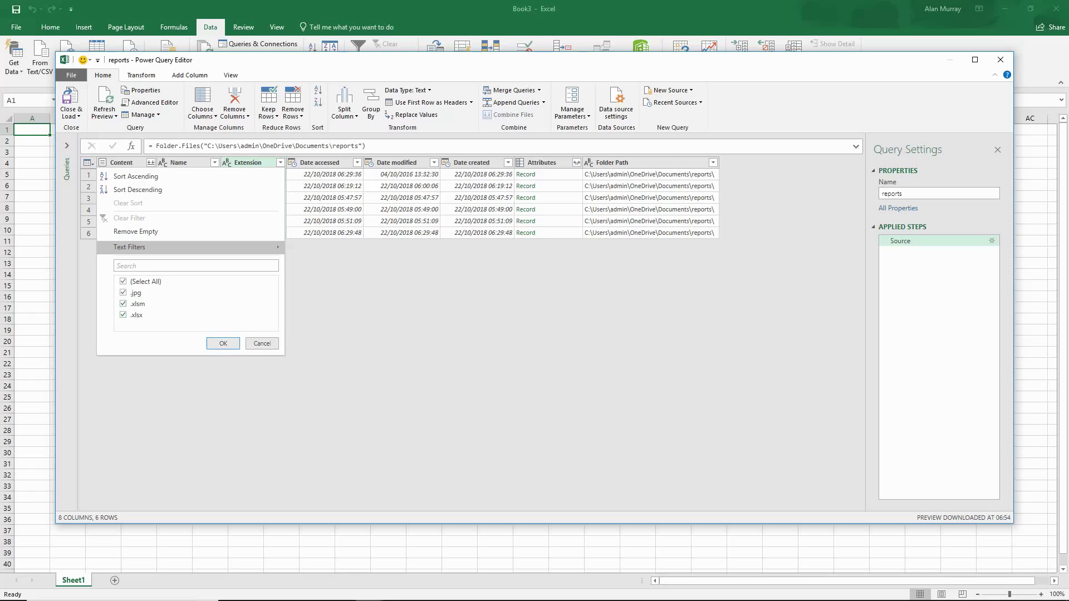
{"action": "key", "text": "Escape"}
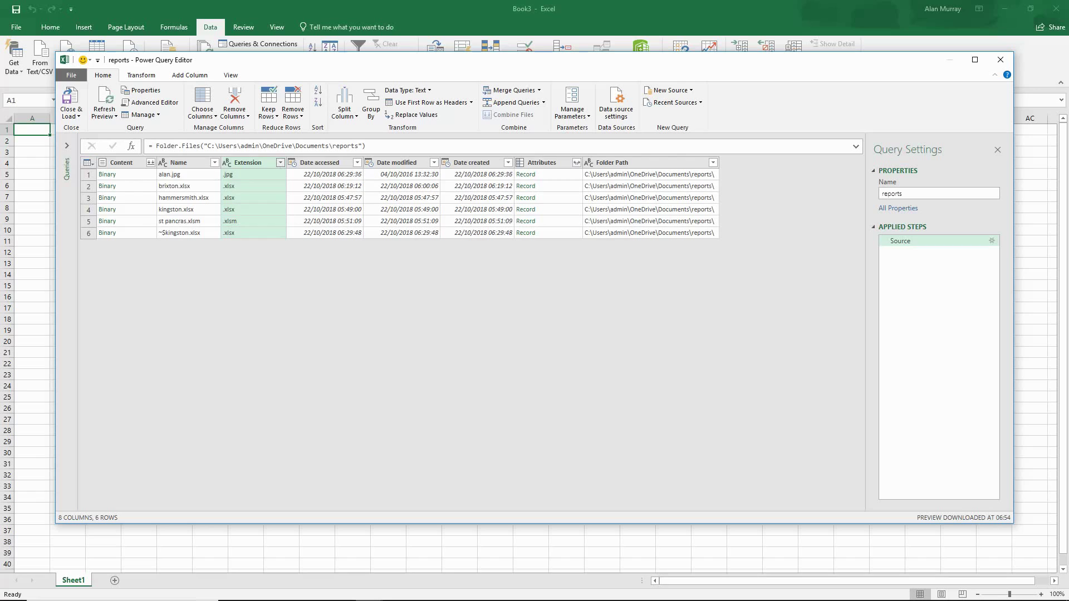
Filter the Extension column to keep only values that begin with .xls
{"action": "left_click", "coordinate": [280, 162]}
{"action": "mouse_move", "coordinate": [223, 246]}
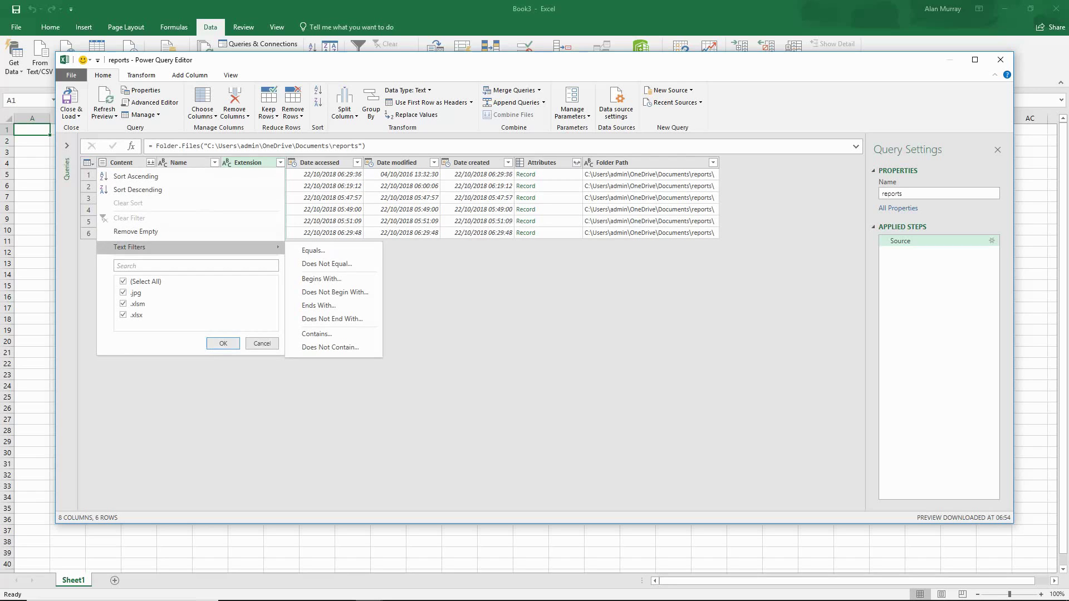
{"action": "left_click", "coordinate": [321, 278]}
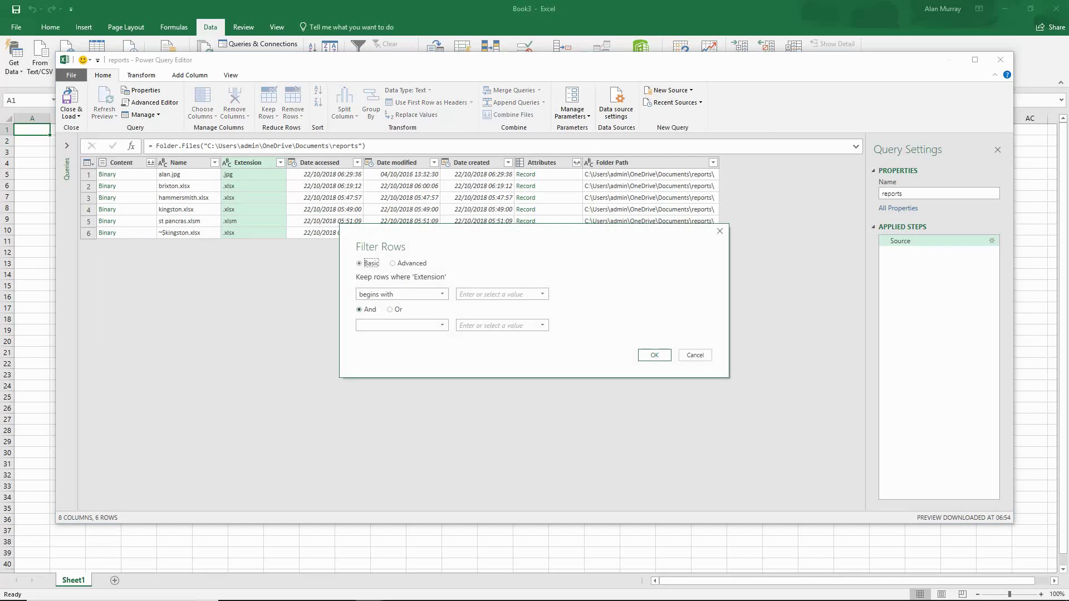
{"action": "key", "text": "super+plus"}
{"action": "left_click", "coordinate": [490, 294]}
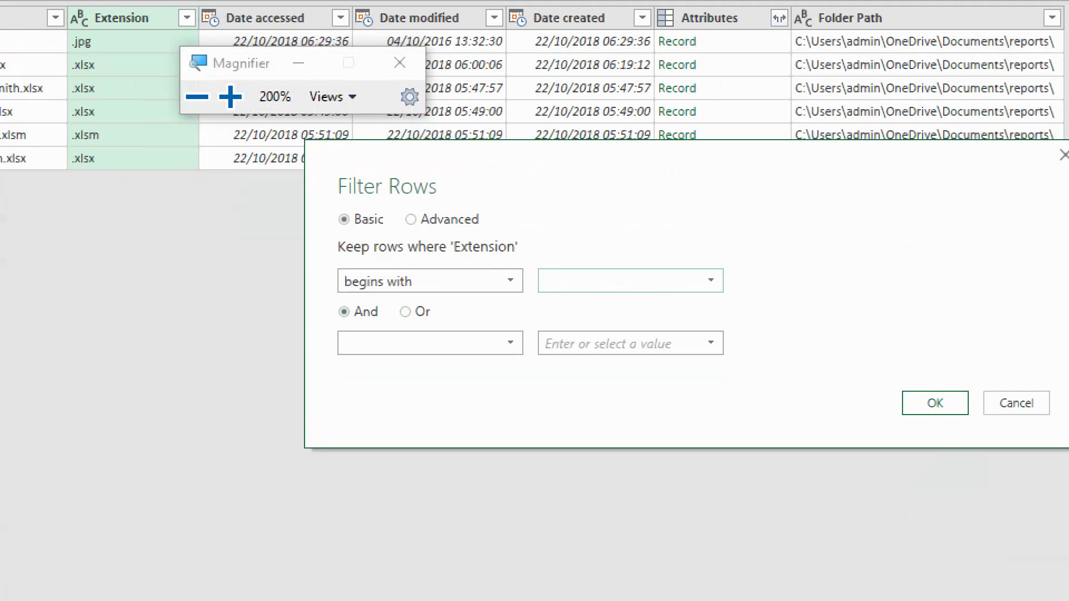
{"action": "type", "text": ".xls"}
{"action": "key", "text": "Return"}
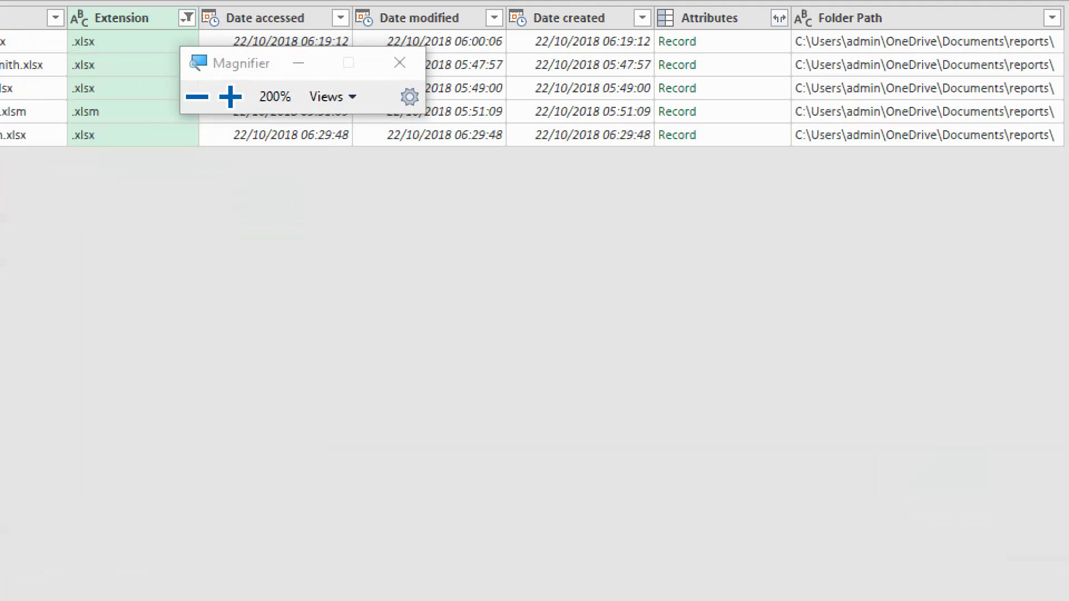
{"action": "key", "text": "super+Escape"}
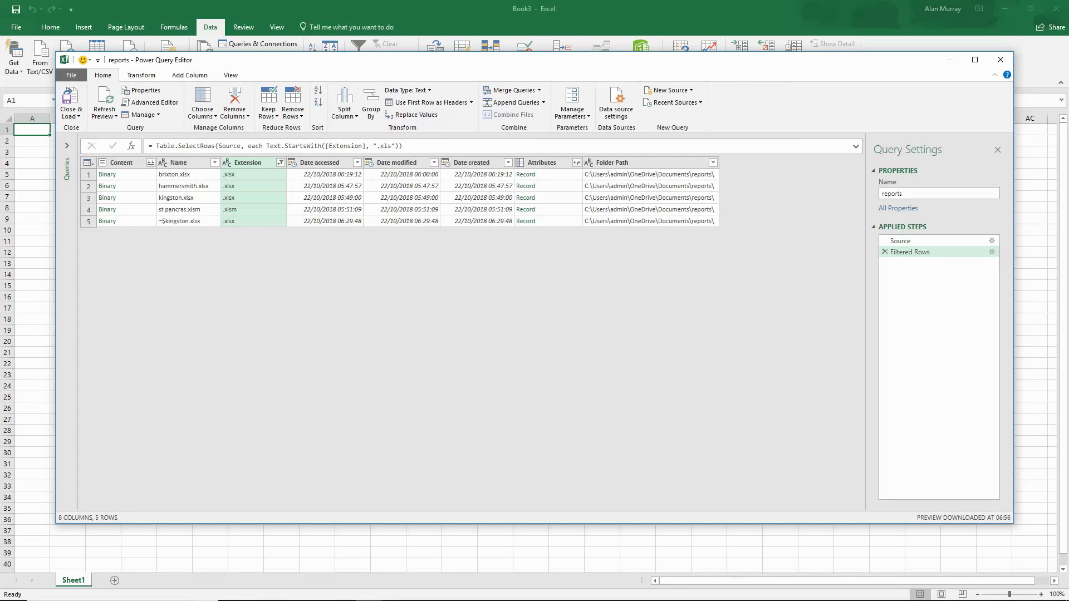
Combine the files' Content using Sheet1 as the sample, with Skip files with errors ticked
{"action": "left_click", "coordinate": [150, 163]}
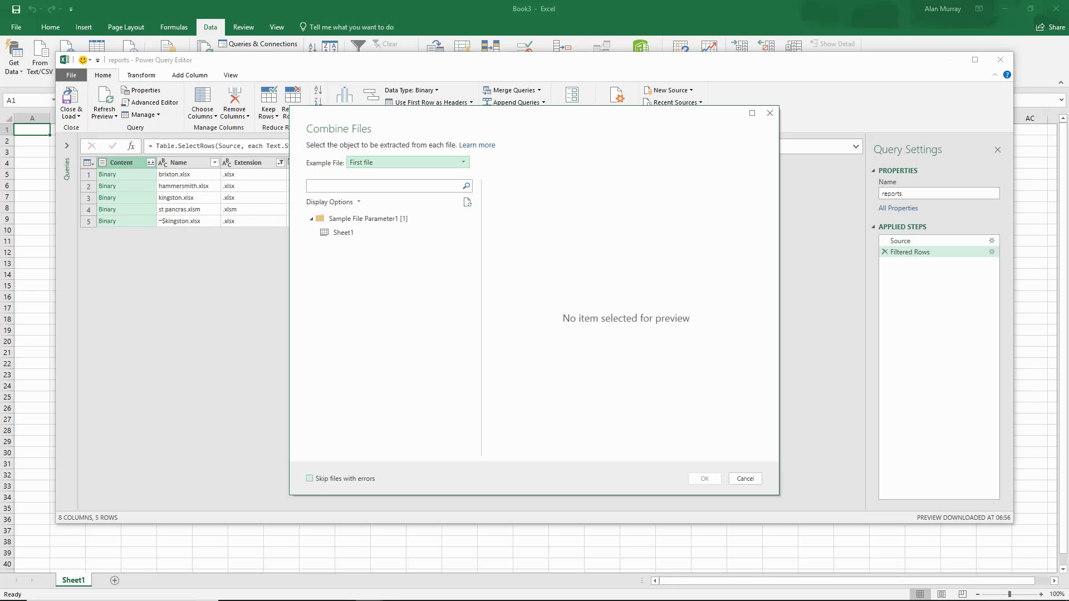
{"action": "left_click", "coordinate": [310, 478]}
{"action": "left_click", "coordinate": [408, 162]}
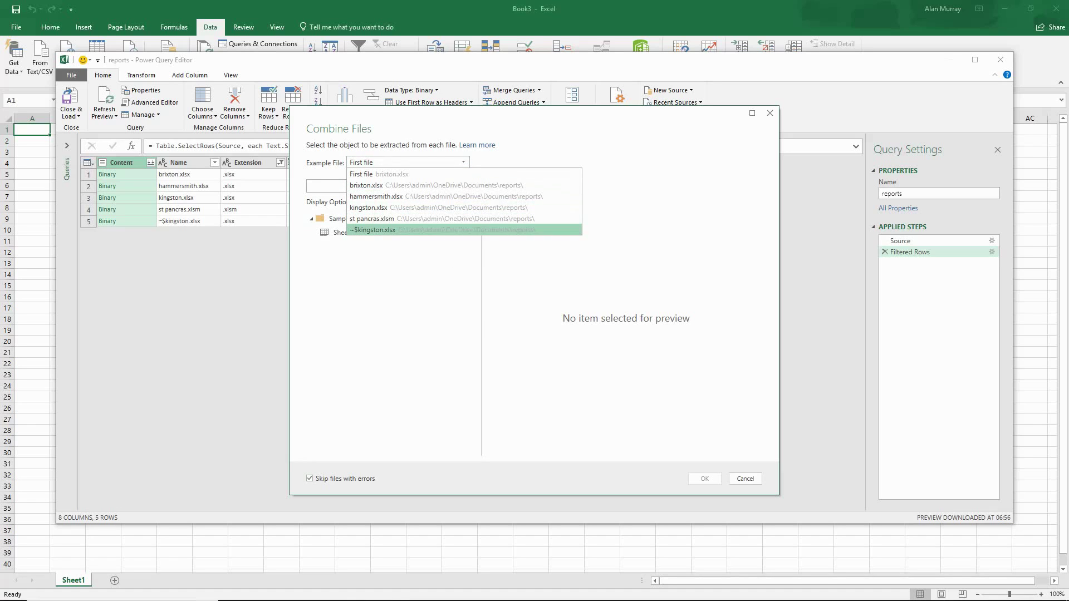
{"action": "key", "text": "Escape"}
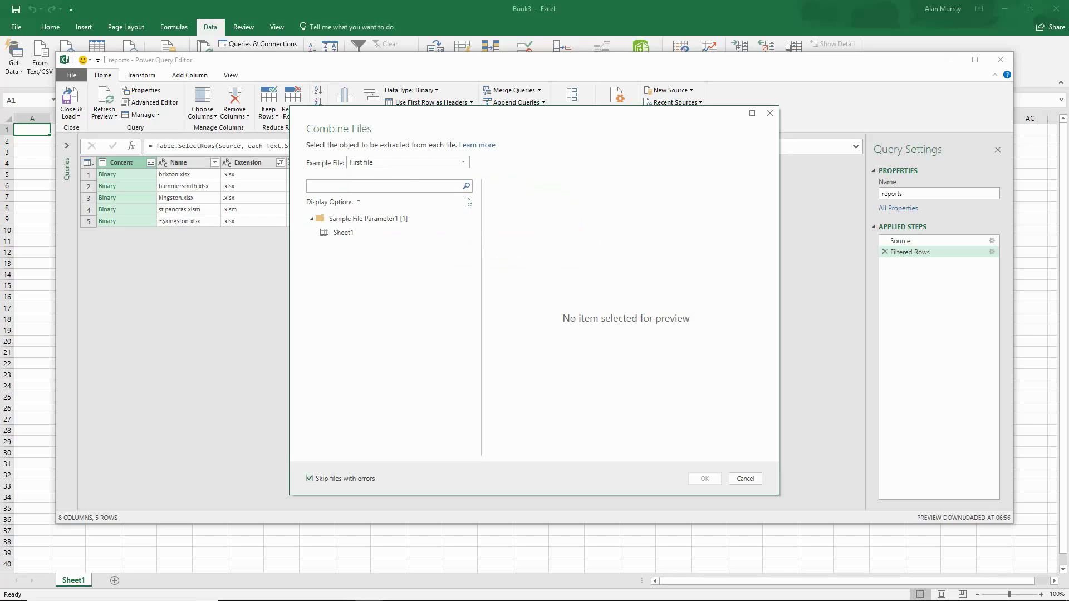
{"action": "left_click", "coordinate": [343, 233]}
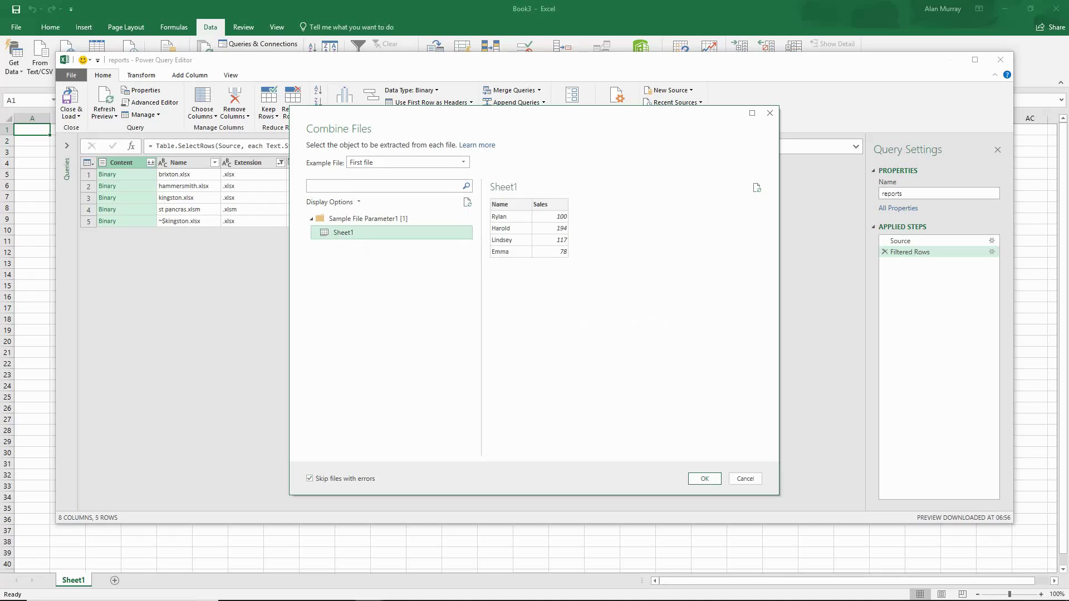
{"action": "left_click", "coordinate": [704, 479]}
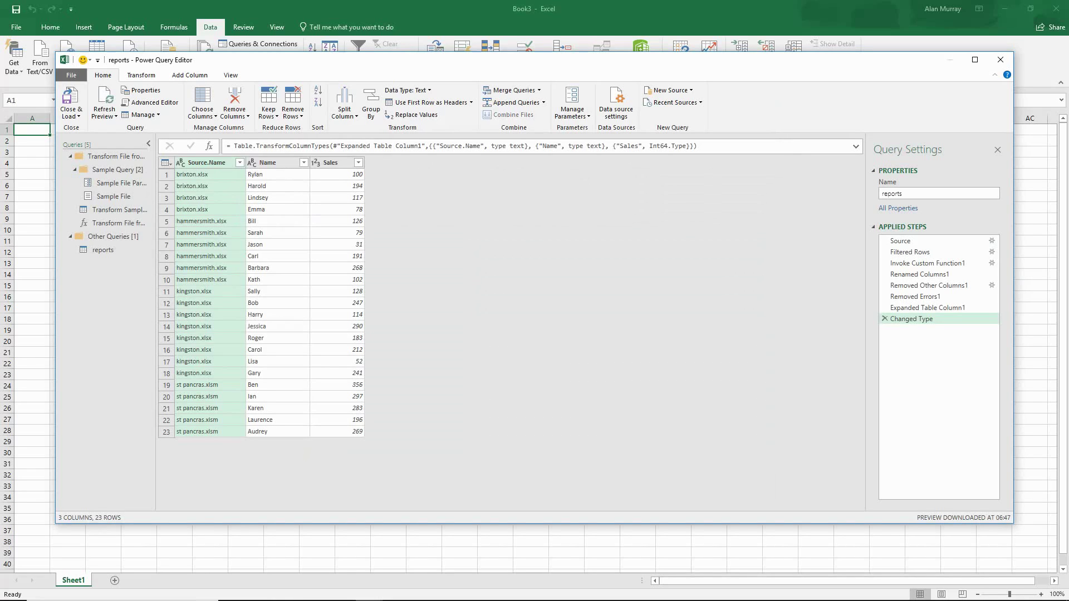
Split Source.Name at the '.' delimiter and remove the extension column Source.Name.2
{"action": "left_click", "coordinate": [344, 106]}
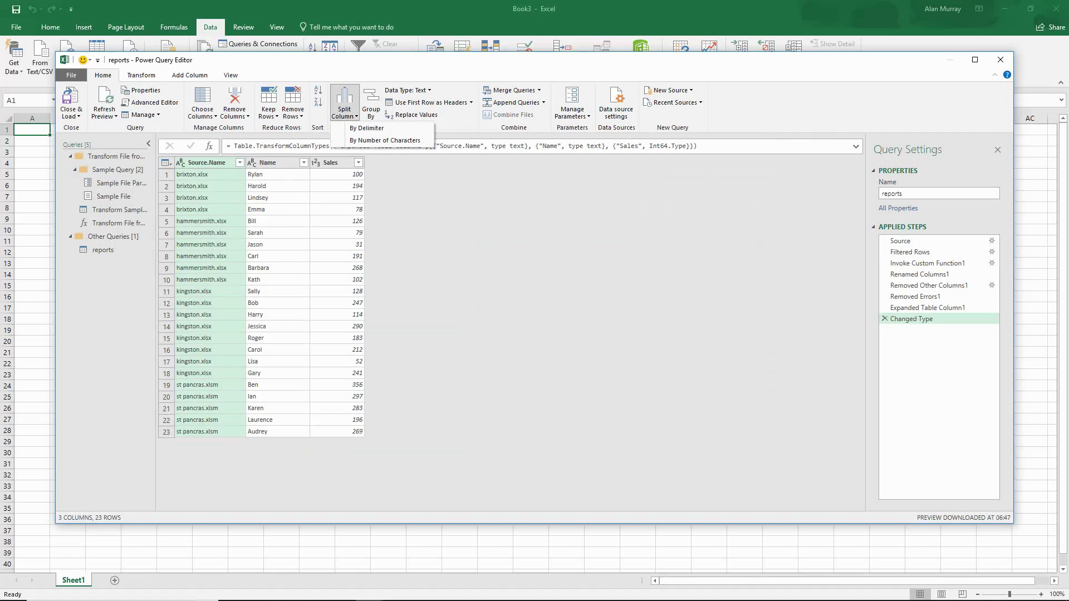
{"action": "left_click", "coordinate": [368, 128]}
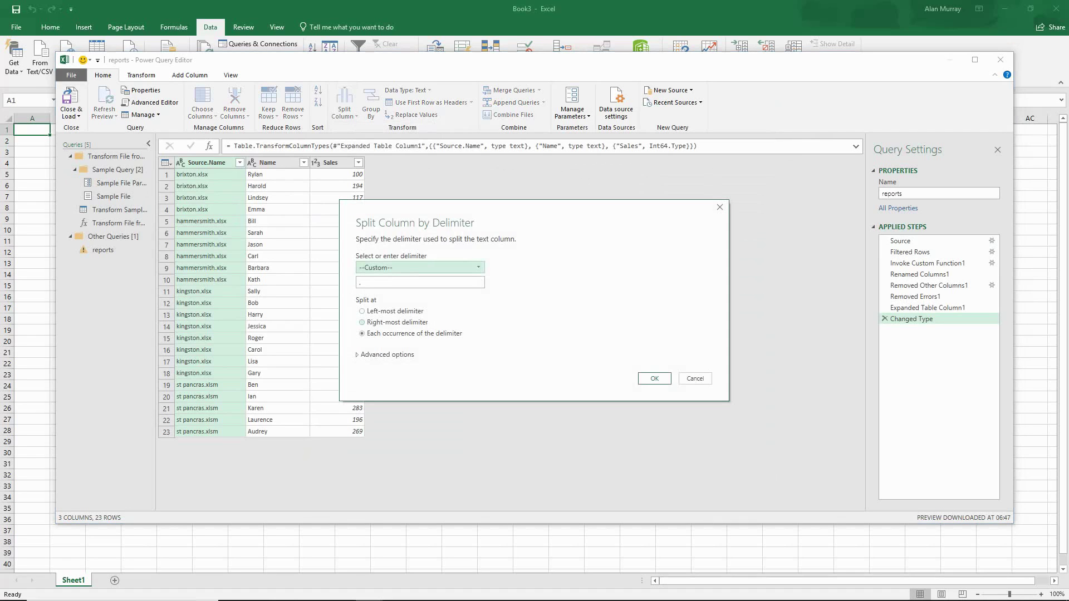
{"action": "key", "text": "Return"}
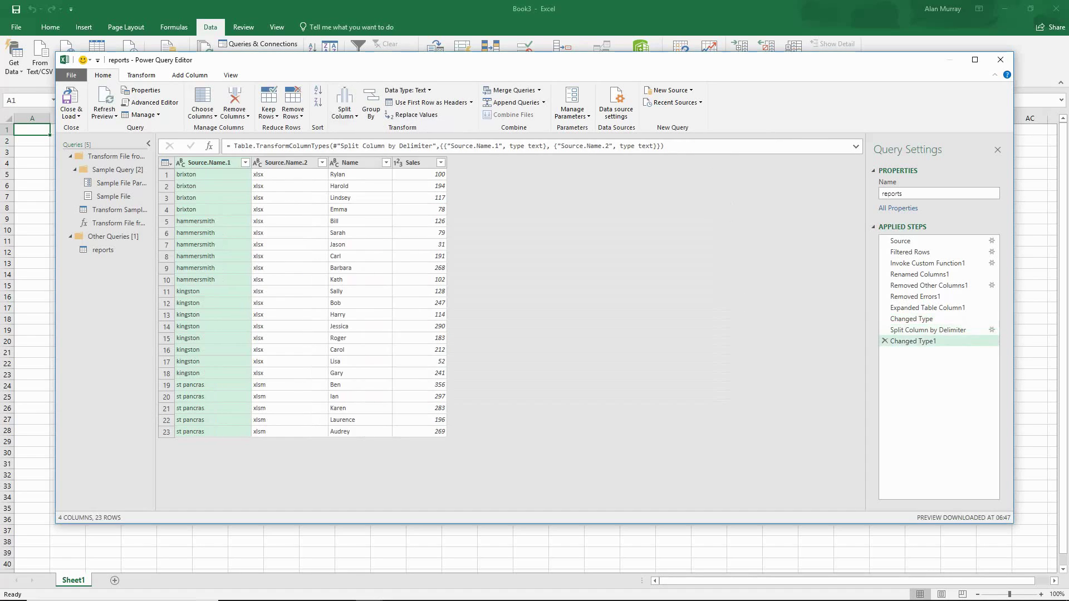
{"action": "right_click", "coordinate": [295, 163]}
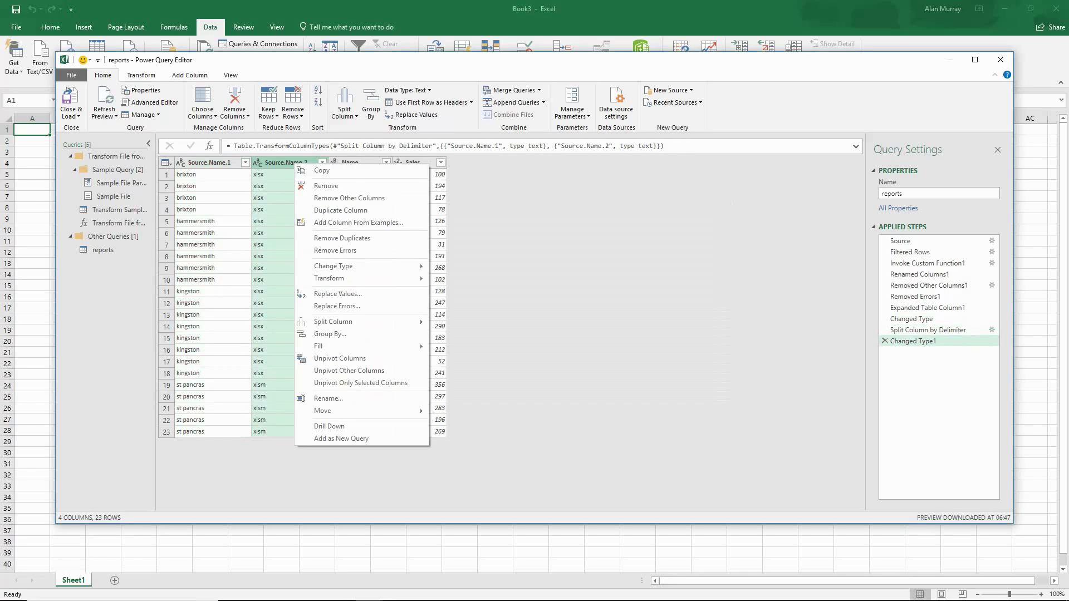
{"action": "left_click", "coordinate": [326, 186]}
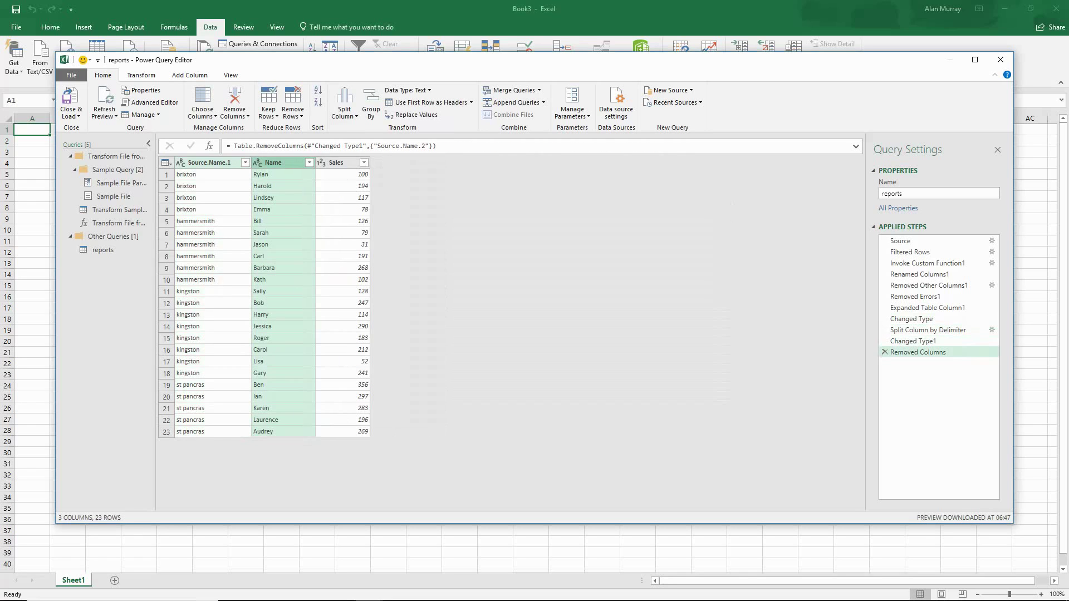
Capitalize each word in Source.Name.1 and rename that column to Location
{"action": "left_click", "coordinate": [209, 162]}
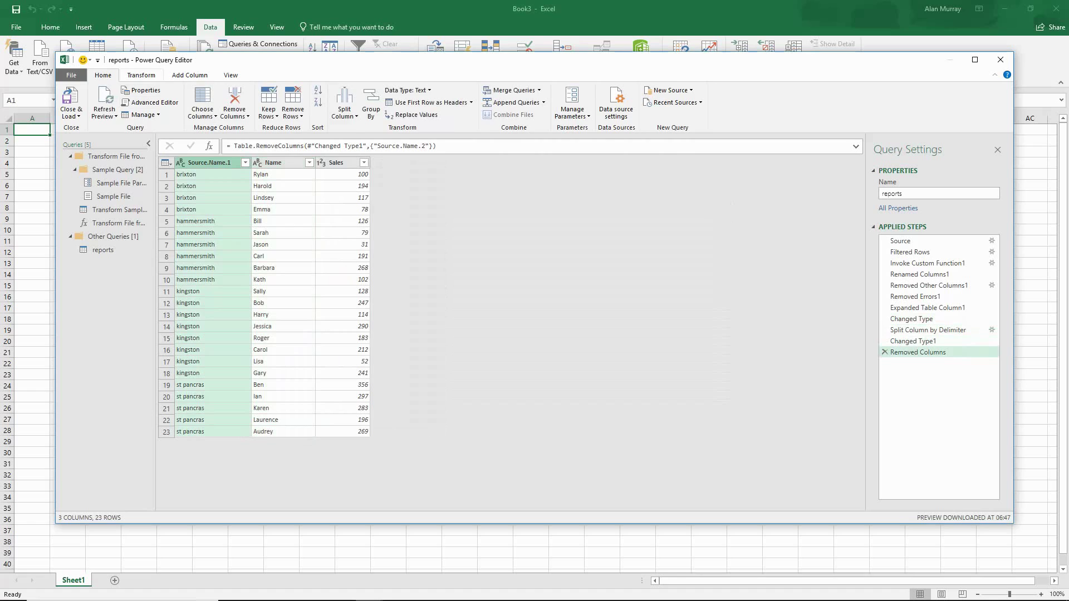
{"action": "left_click", "coordinate": [141, 75]}
{"action": "left_click", "coordinate": [425, 103]}
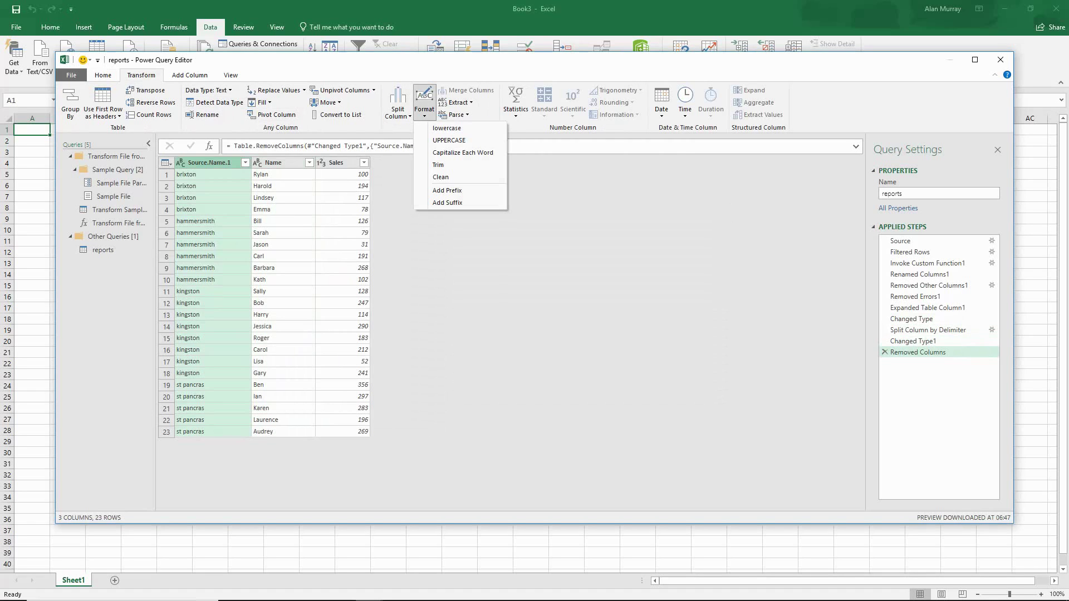
{"action": "left_click", "coordinate": [463, 153]}
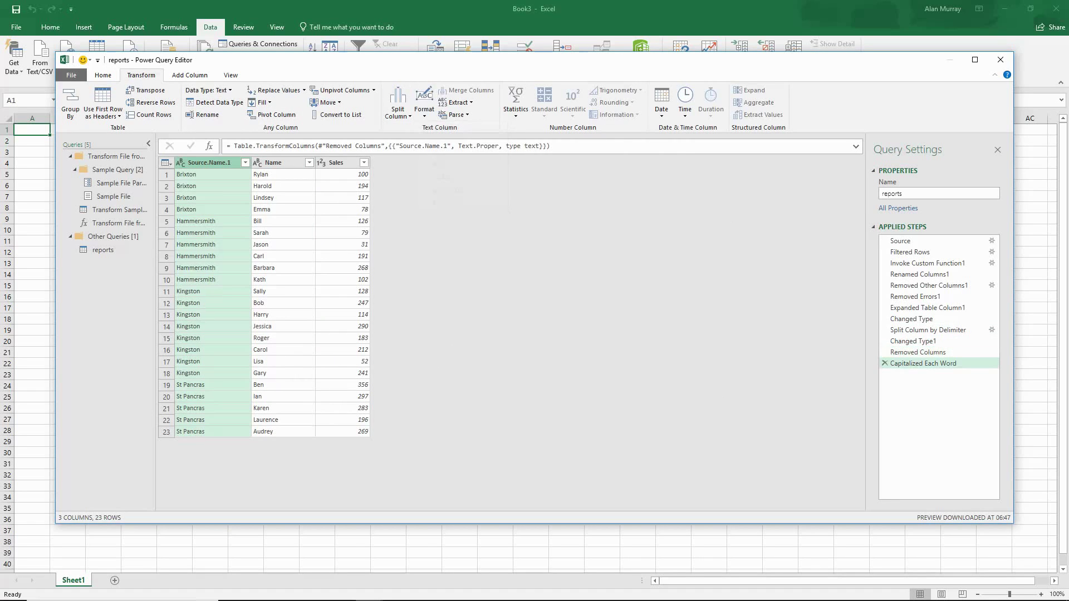
{"action": "key", "text": "F2"}
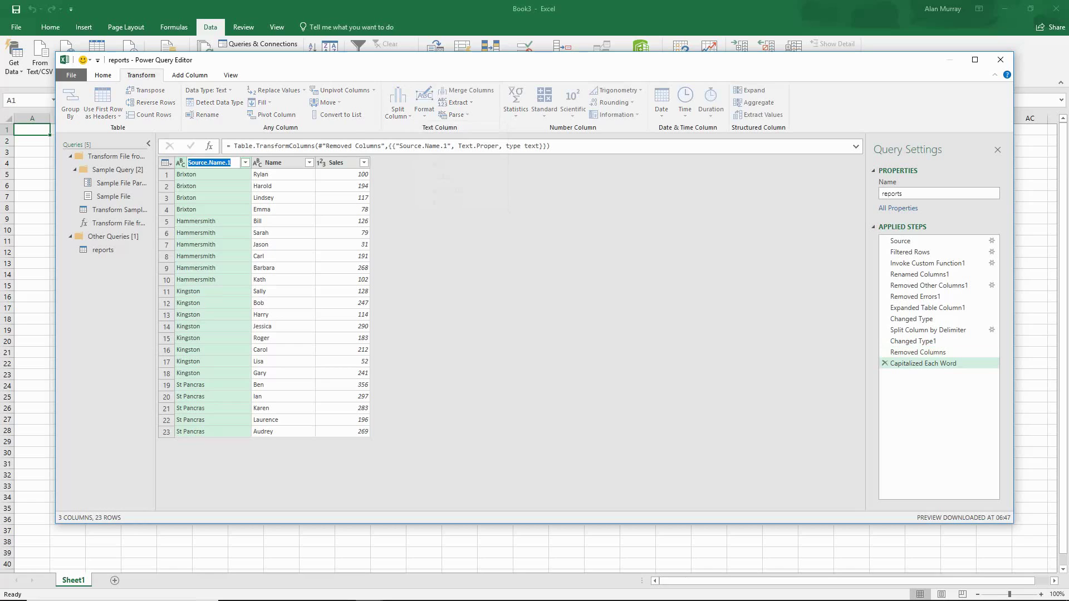
{"action": "type", "text": "Location"}
{"action": "key", "text": "Return"}
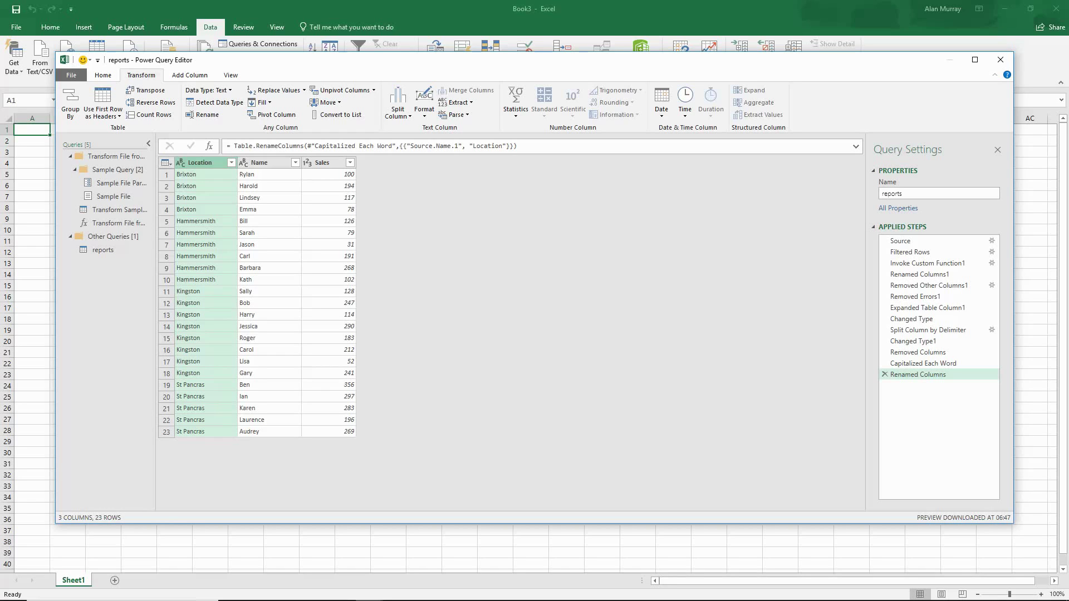
{"action": "left_click", "coordinate": [102, 75]}
Close & Load the query as a table on the existing worksheet at $A$1
{"action": "left_click", "coordinate": [71, 116]}
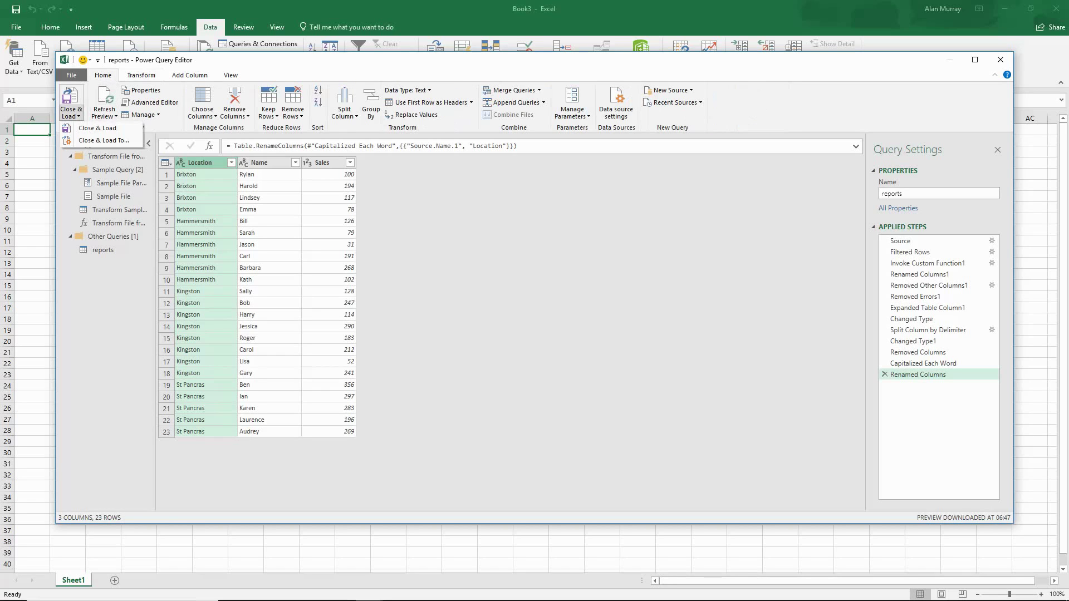
{"action": "left_click", "coordinate": [89, 141]}
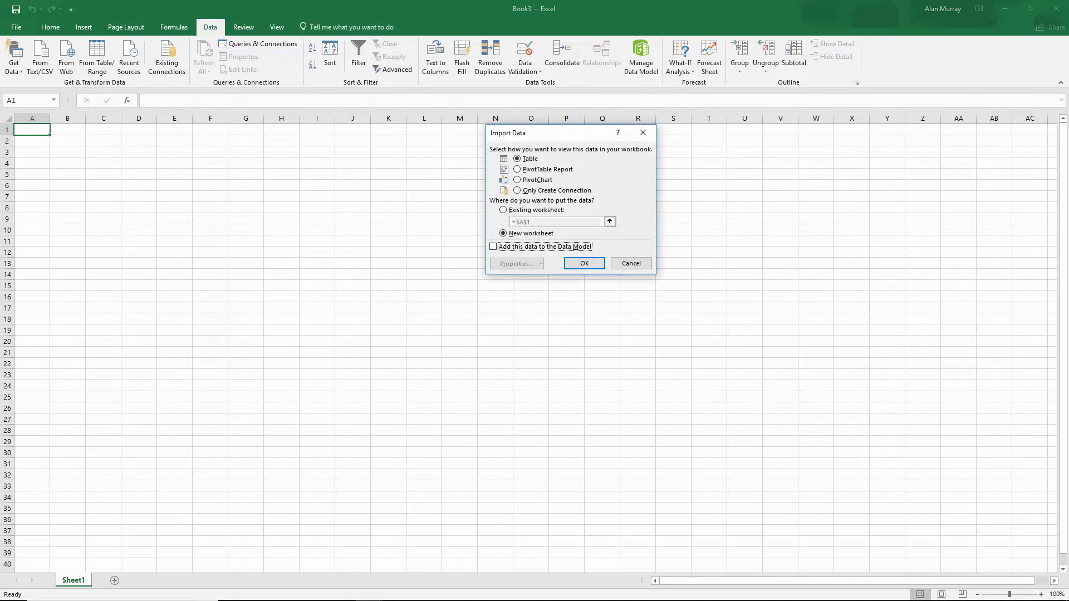
{"action": "key", "text": "alt+e"}
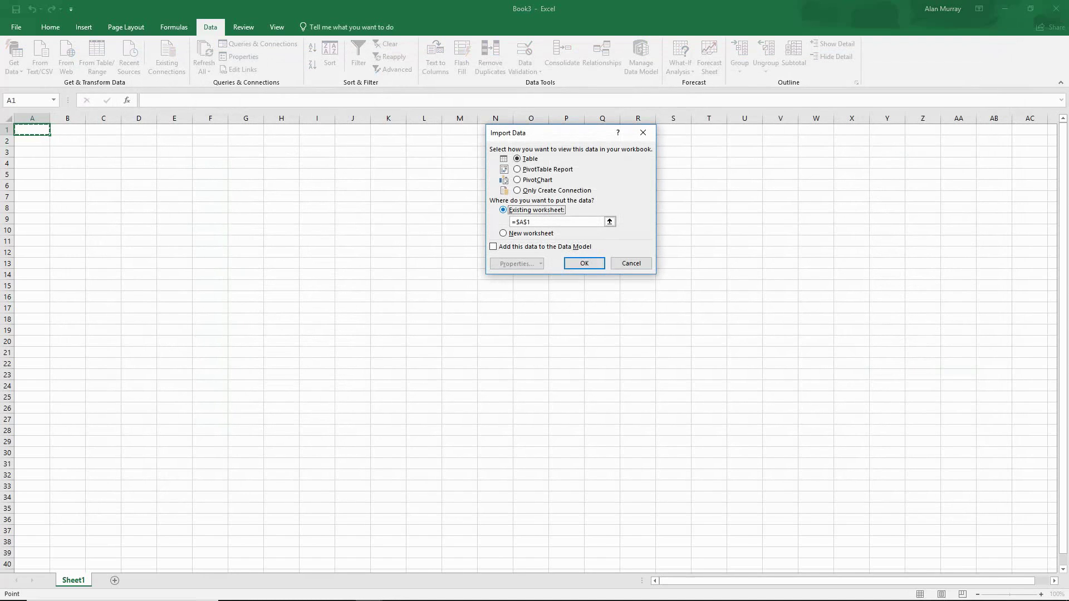
{"action": "key", "text": "Return"}
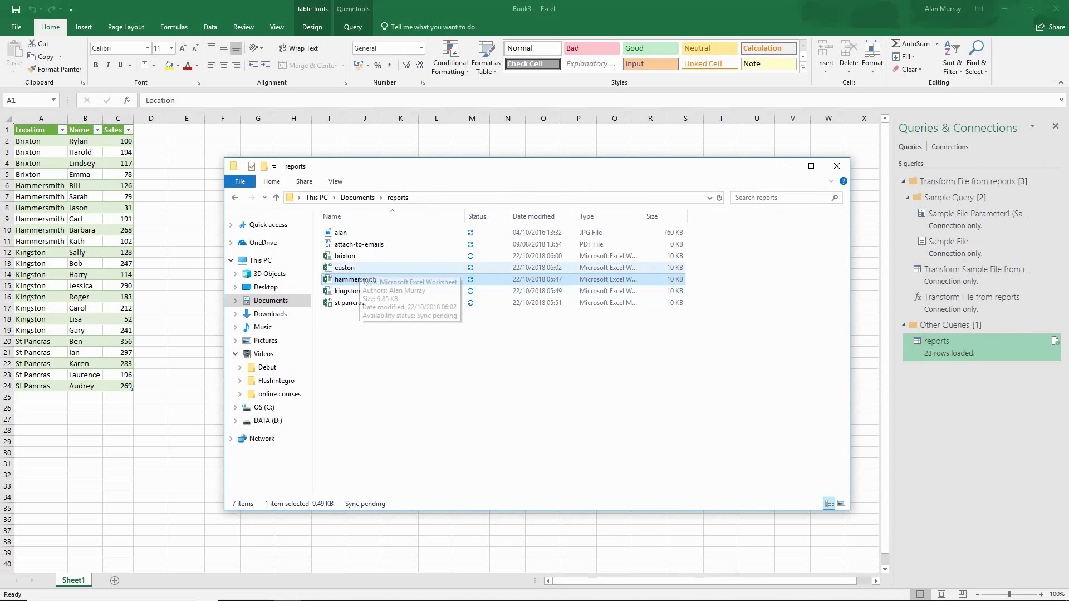
Close the reports folder, now holding the euston workbook, and check which workbooks are open
{"action": "left_click", "coordinate": [345, 268]}
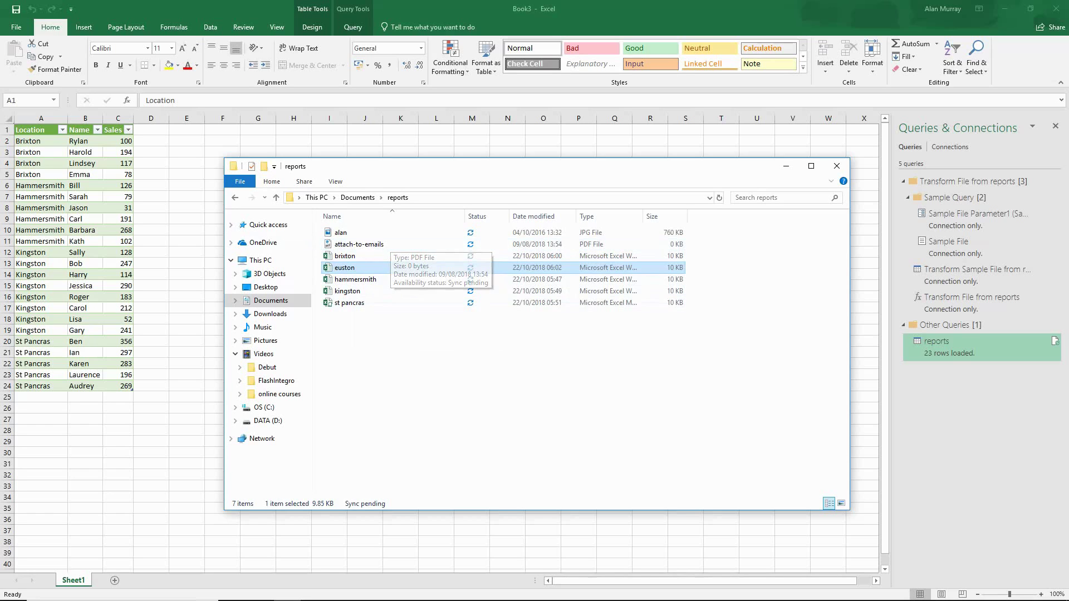
{"action": "key", "text": "super+Down"}
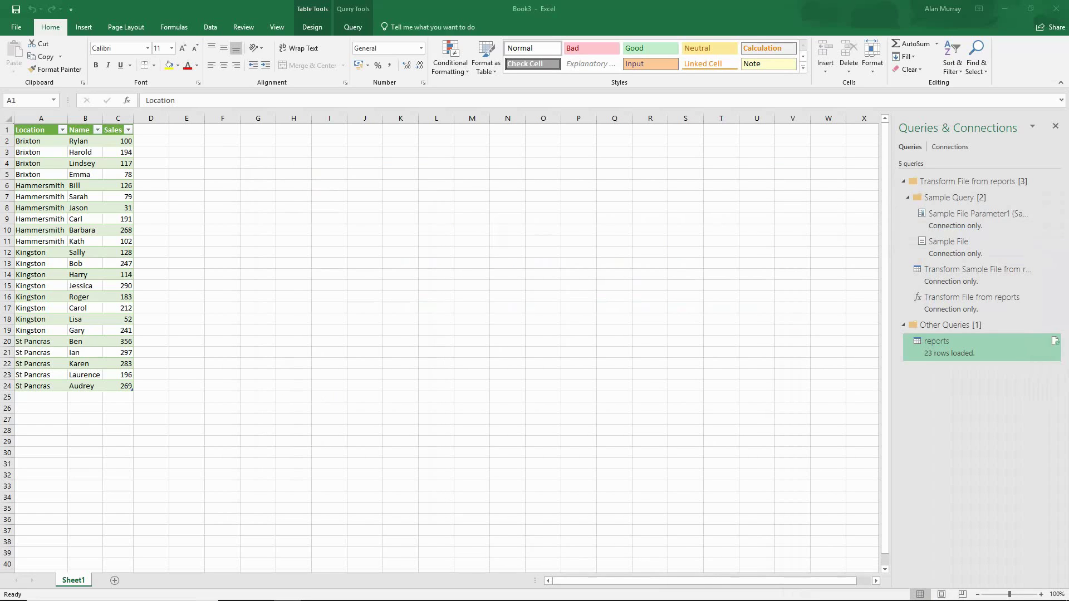
{"action": "left_click", "coordinate": [277, 27]}
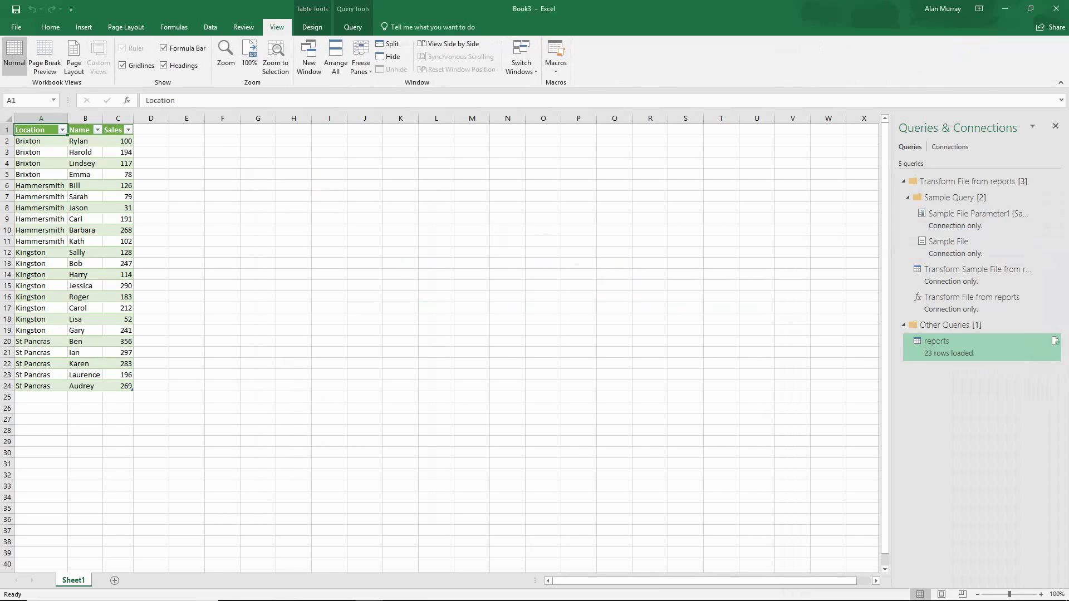
{"action": "left_click", "coordinate": [521, 62]}
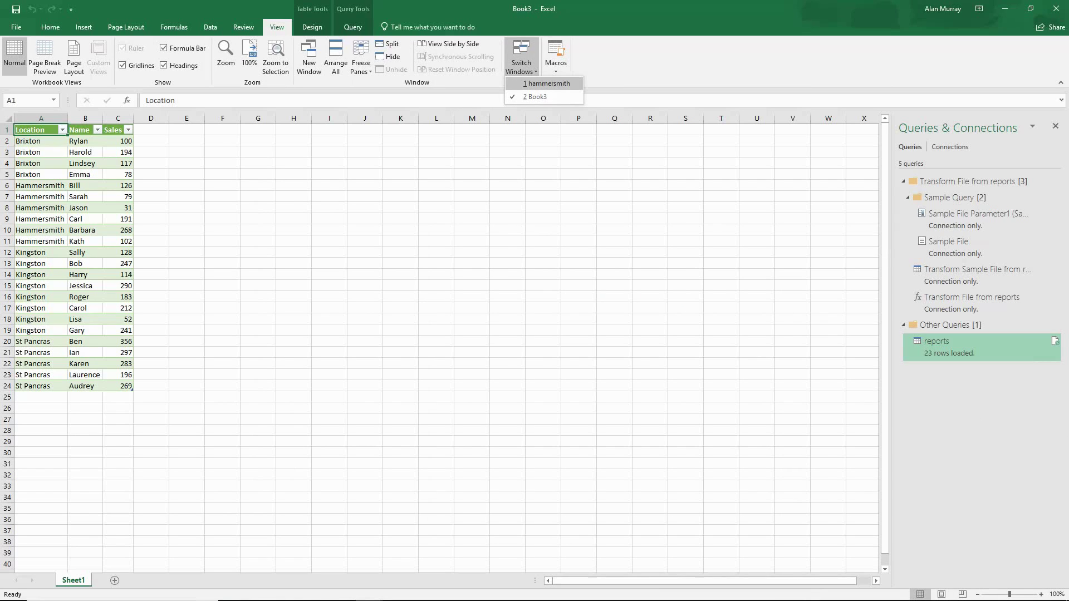
{"action": "key", "text": "Escape"}
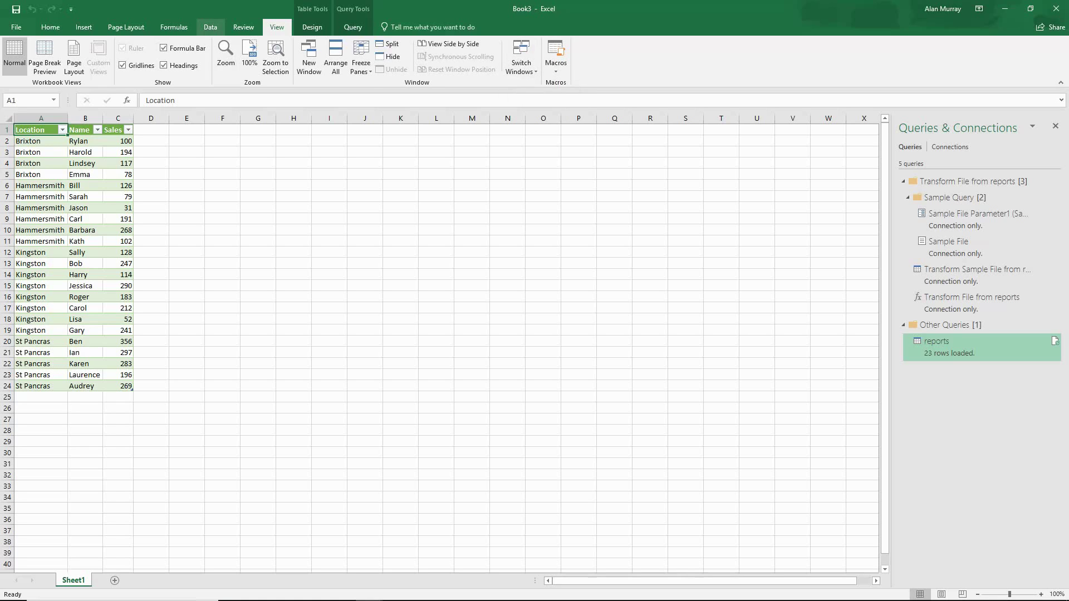
Refresh All to pull in the euston file, then select the six new Euston rows to check them
{"action": "left_click", "coordinate": [210, 27]}
{"action": "left_click", "coordinate": [204, 69]}
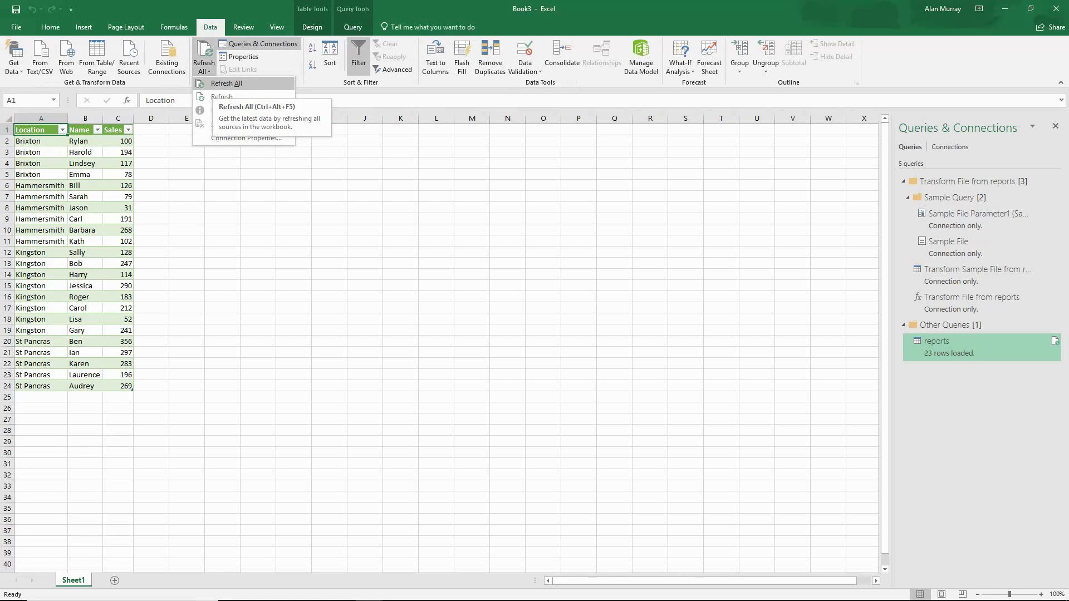
{"action": "left_click", "coordinate": [226, 83]}
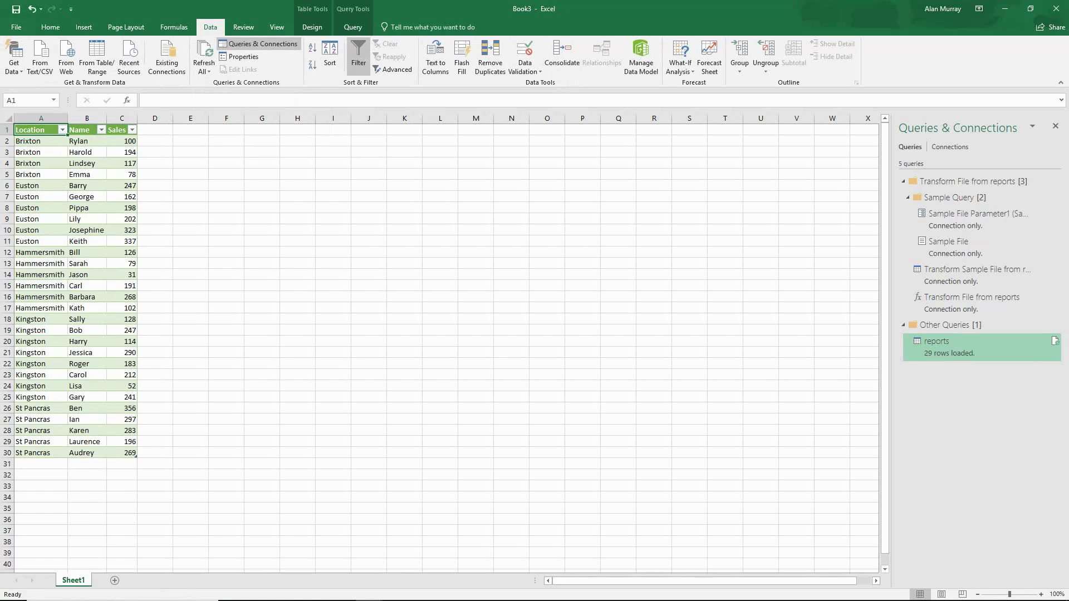
{"action": "left_click_drag", "start_coordinate": [39, 185], "coordinate": [39, 229]}
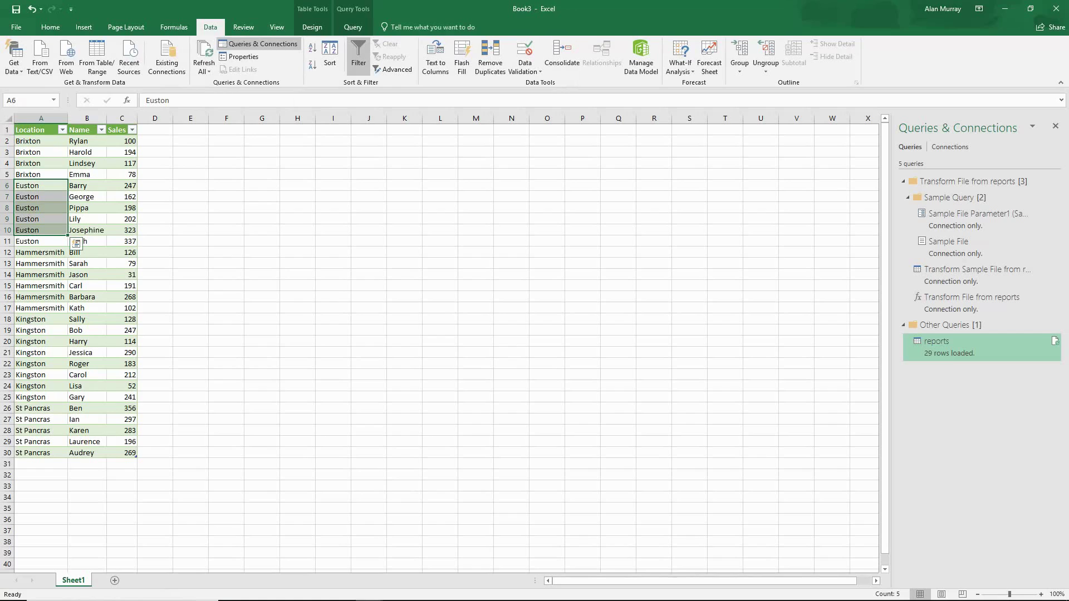
{"action": "left_click", "coordinate": [40, 263]}
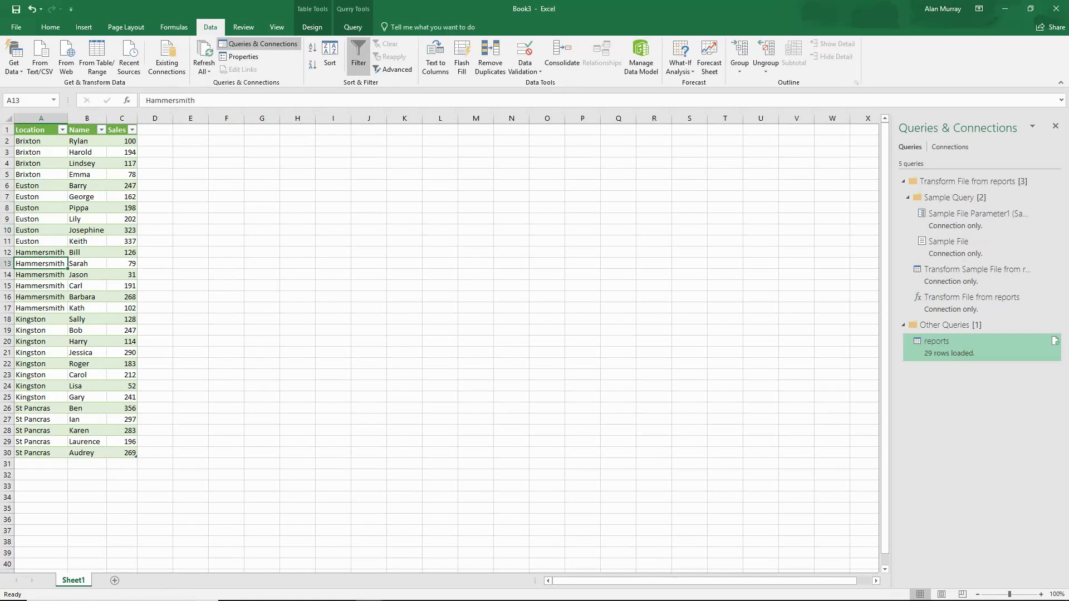